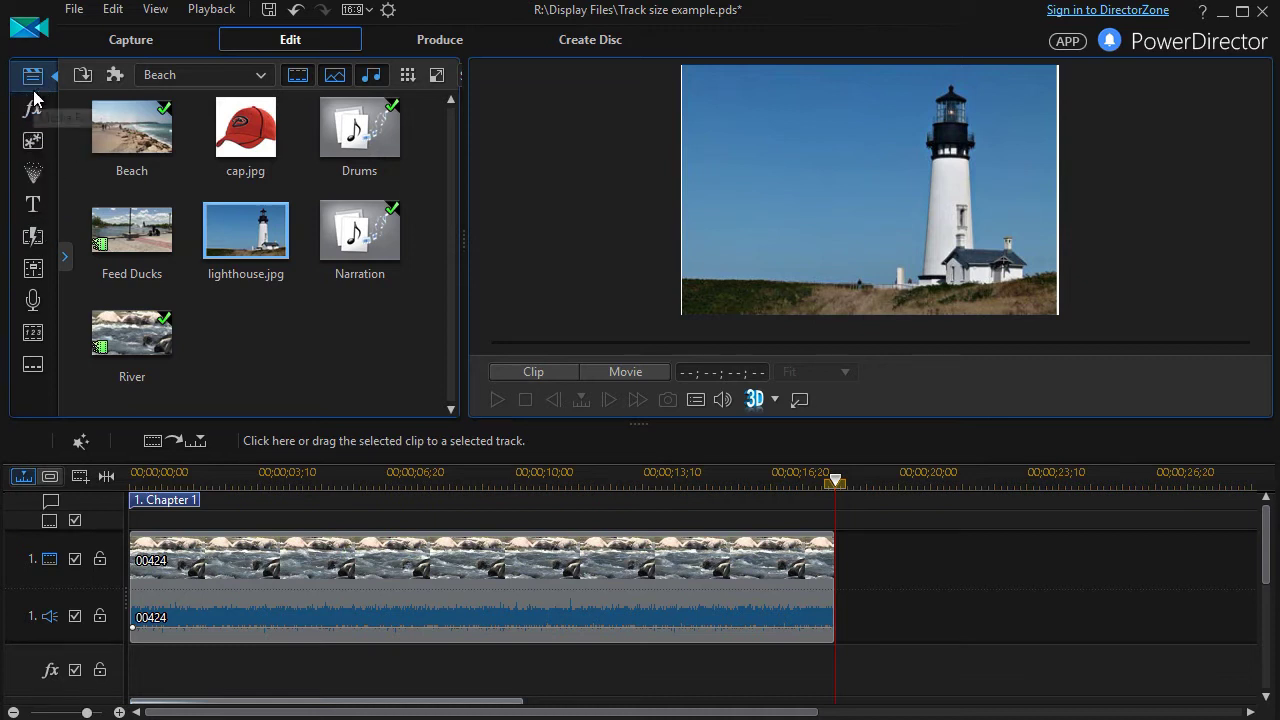
- Browse the title and transition collections, then return to the media library
{"action": "left_click", "coordinate": [40, 206]}
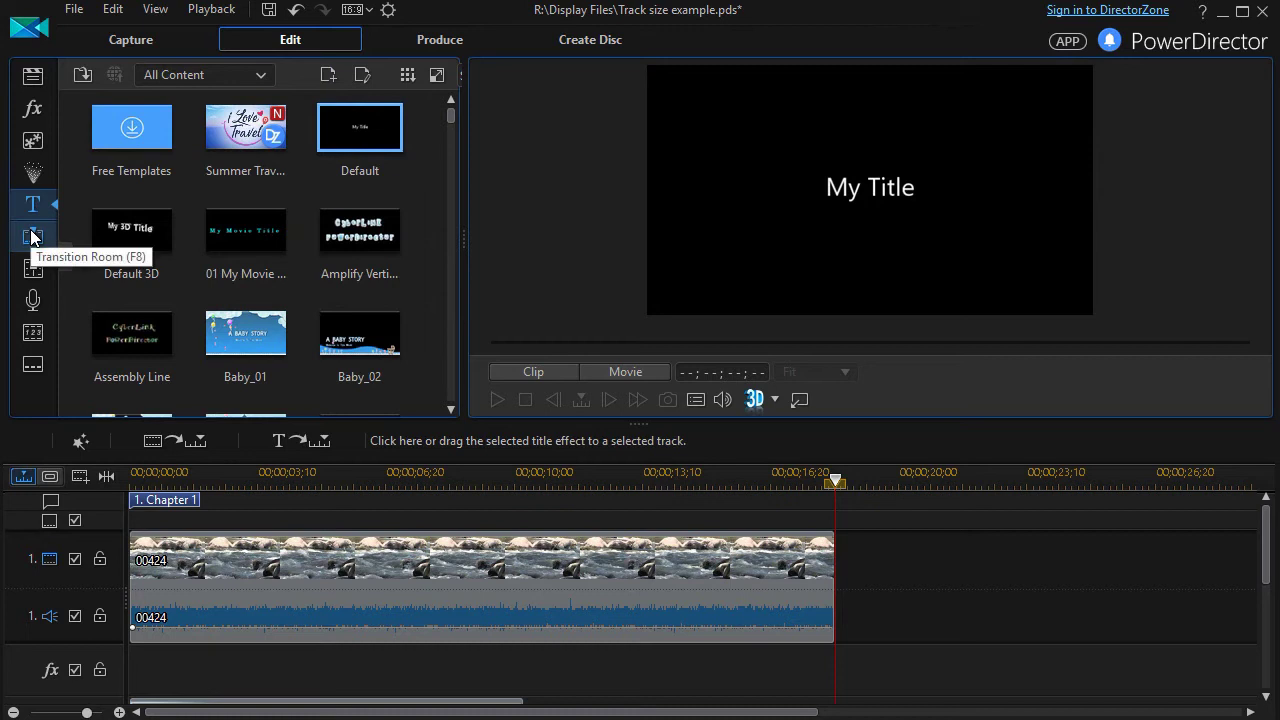
{"action": "left_click", "coordinate": [31, 237]}
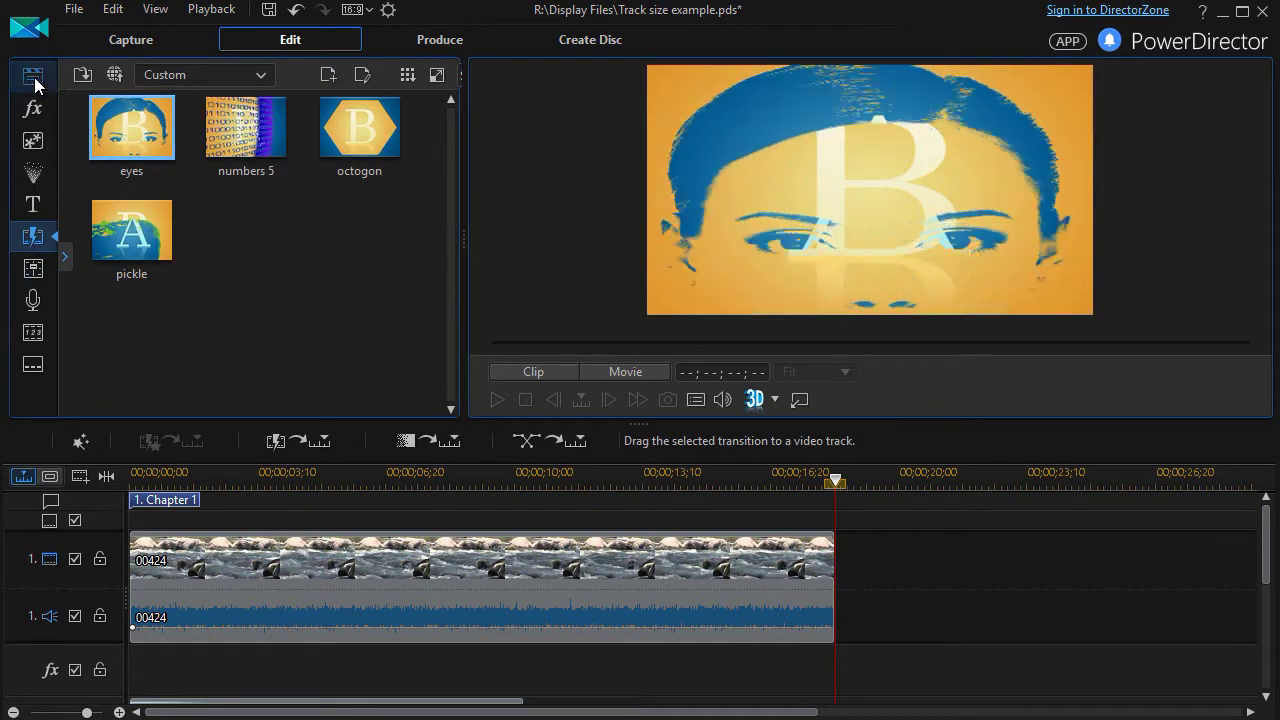
{"action": "left_click", "coordinate": [33, 77]}
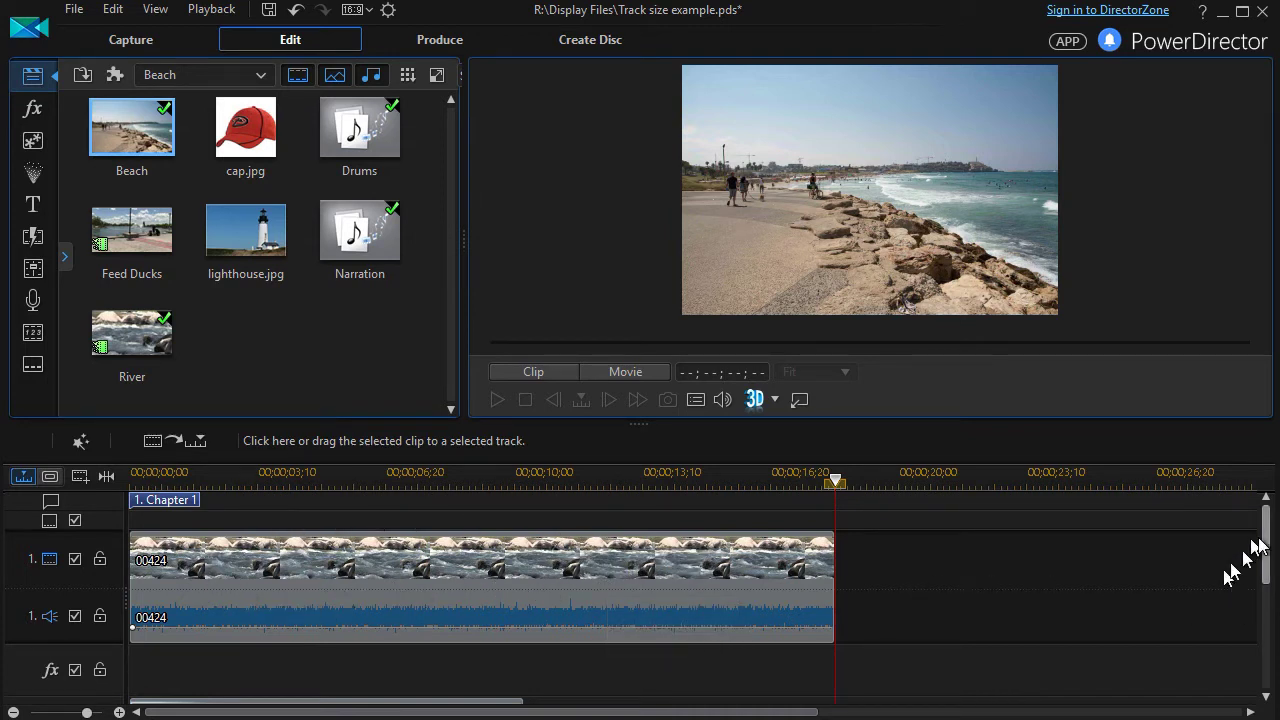
{"action": "mouse_move", "coordinate": [1267, 547]}
{"action": "left_mouse_down"}
{"action": "mouse_move", "coordinate": [1273, 645]}
{"action": "mouse_move", "coordinate": [1266, 545]}
{"action": "left_mouse_up"}
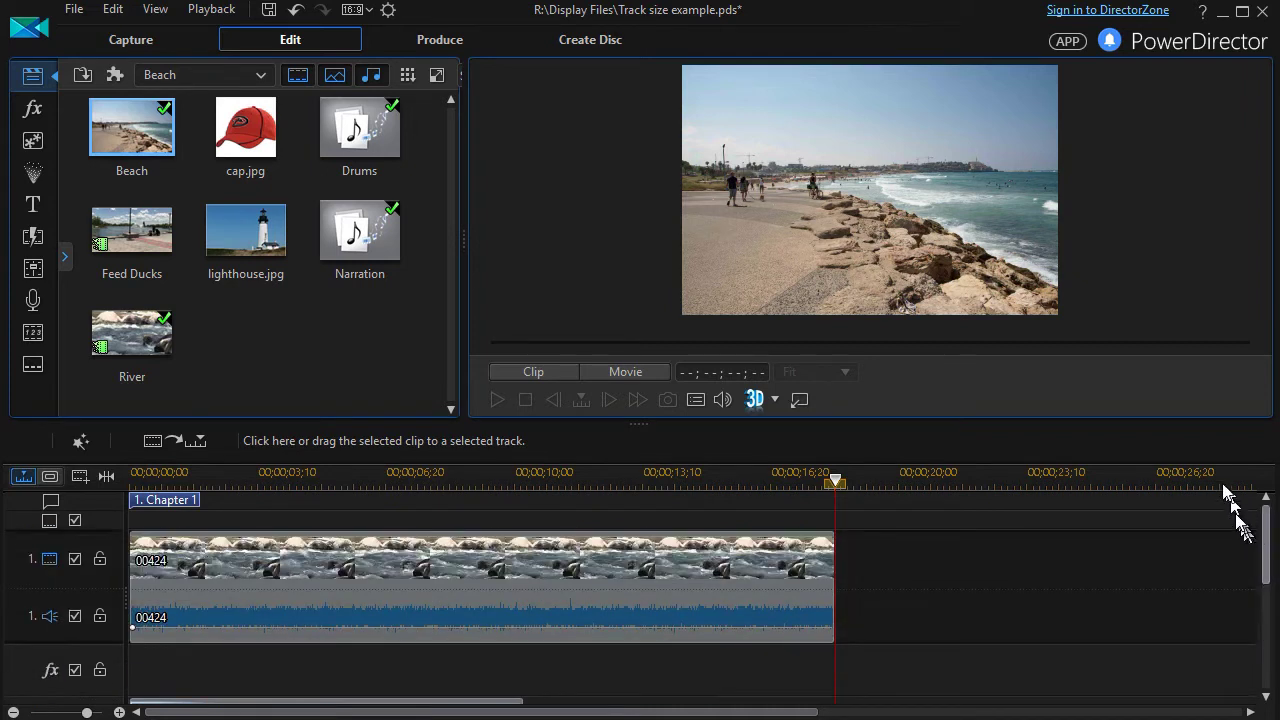
- Try placing the cap image after River on the timeline, then delete that attempt
{"action": "left_click", "coordinate": [50, 476]}
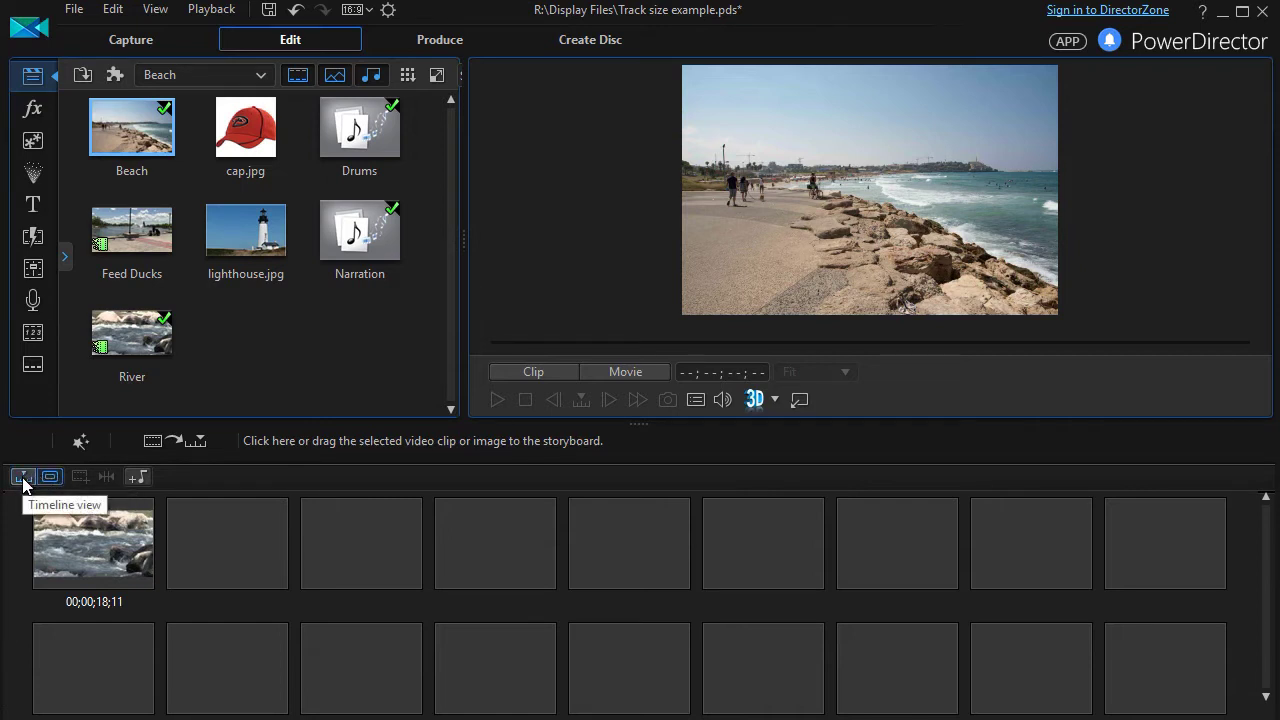
{"action": "left_click", "coordinate": [23, 478]}
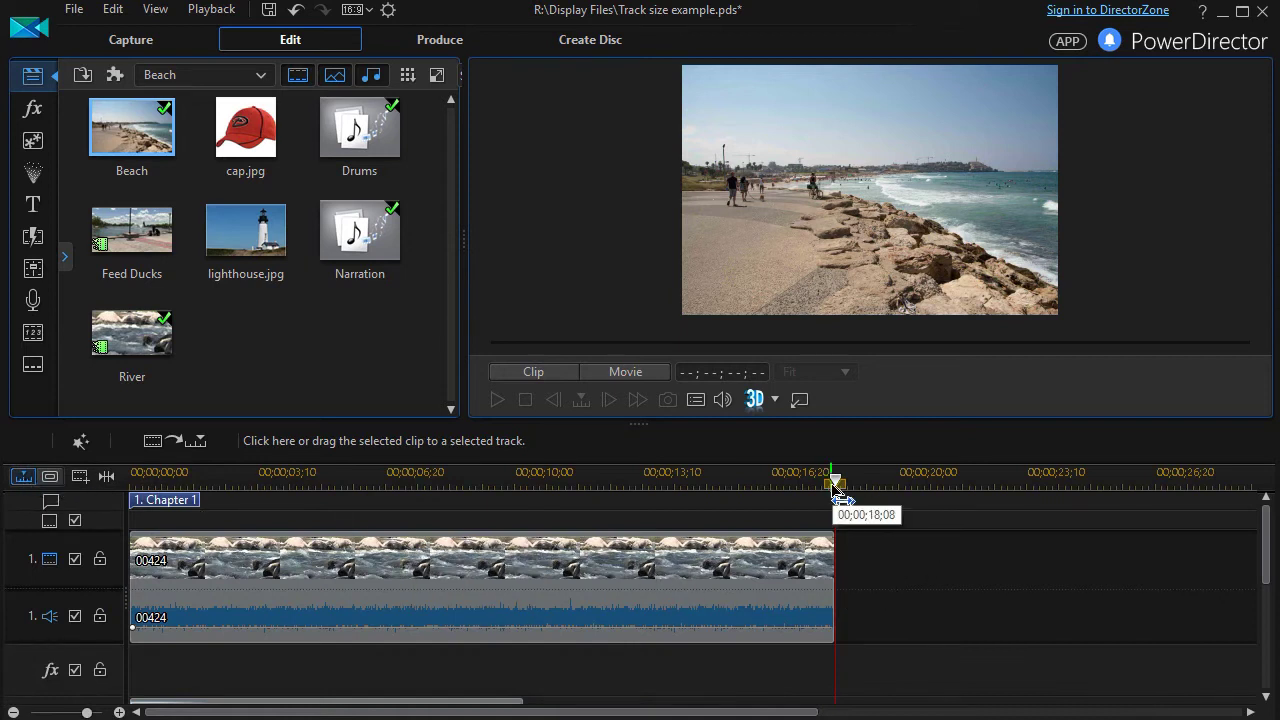
{"action": "mouse_move", "coordinate": [837, 477]}
{"action": "left_mouse_down"}
{"action": "mouse_move", "coordinate": [371, 514]}
{"action": "mouse_move", "coordinate": [526, 513]}
{"action": "mouse_move", "coordinate": [526, 480]}
{"action": "mouse_move", "coordinate": [832, 480]}
{"action": "left_mouse_up"}
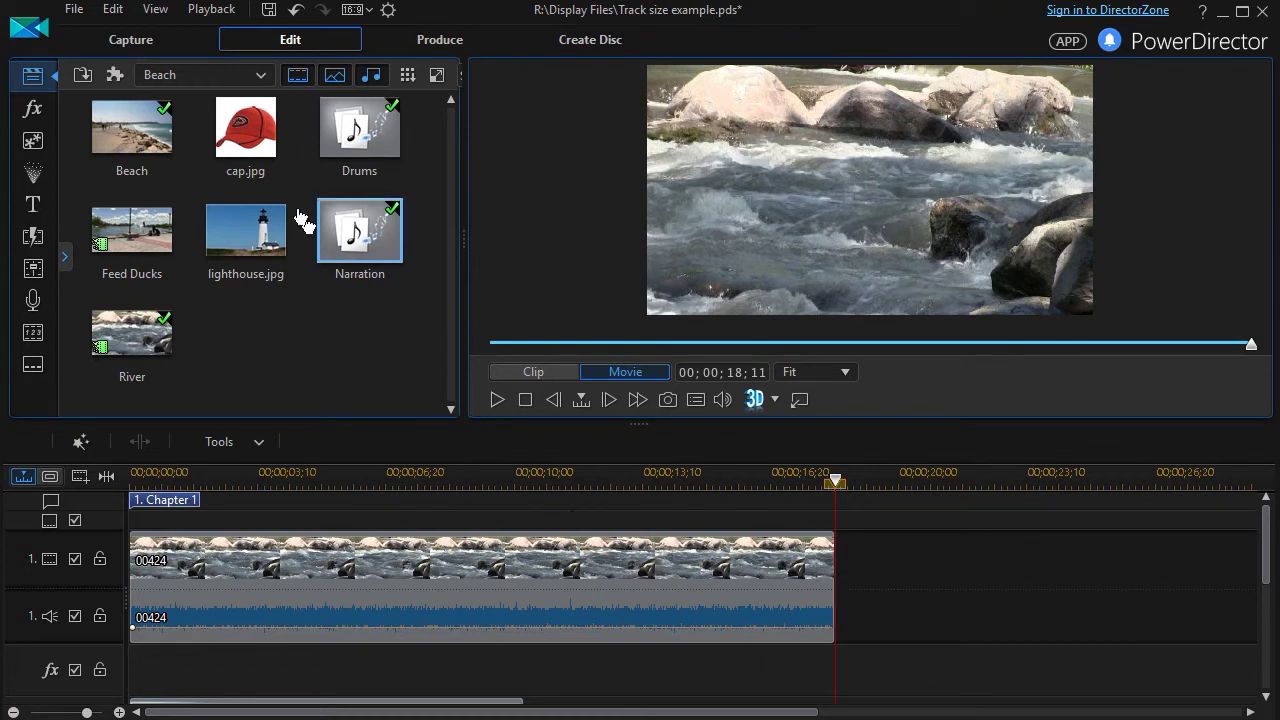
{"action": "left_click_drag", "start_coordinate": [258, 140], "coordinate": [838, 572]}
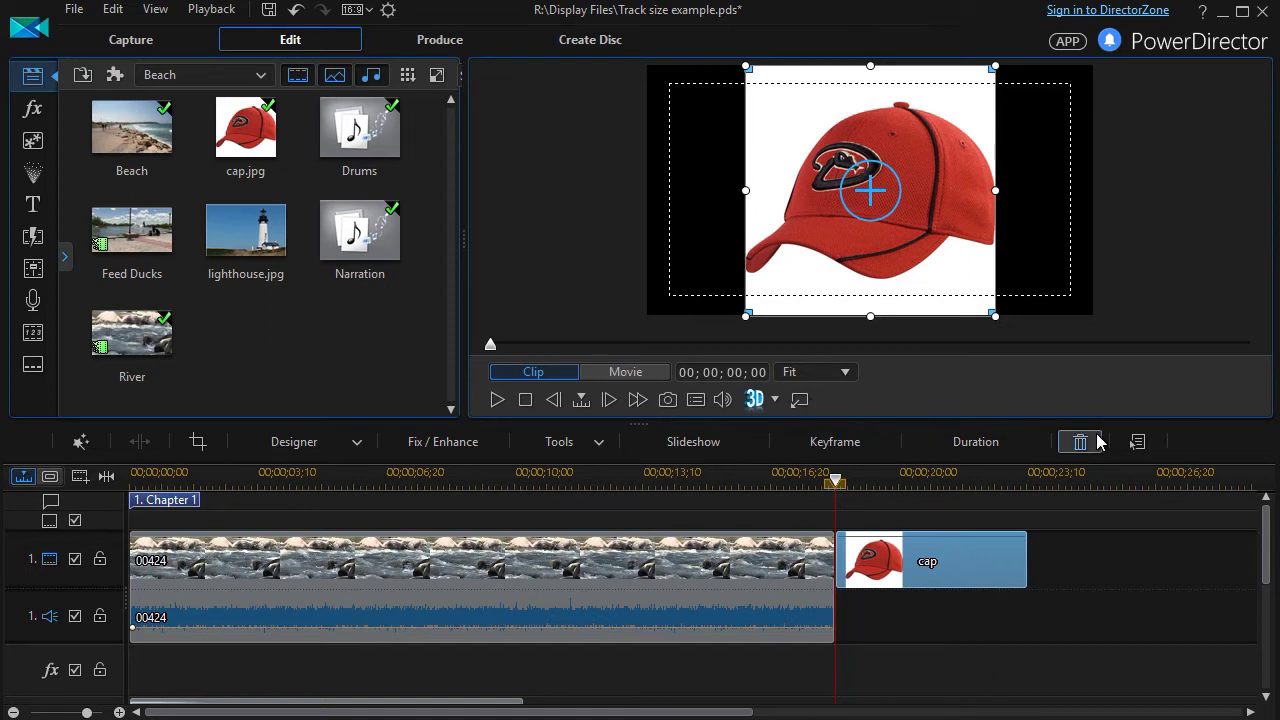
{"action": "left_click", "coordinate": [1086, 448]}
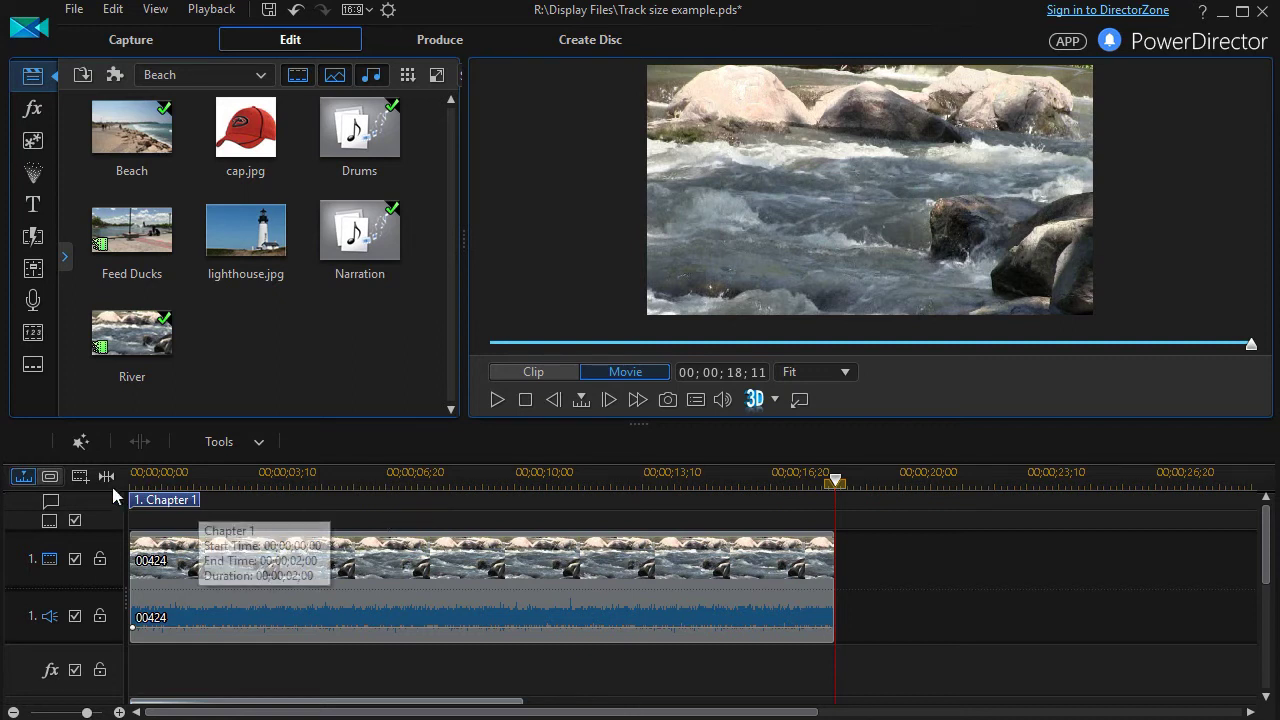
- Insert cap.jpg into the storyboard slot right after River, then return to the timeline
{"action": "left_click", "coordinate": [52, 477]}
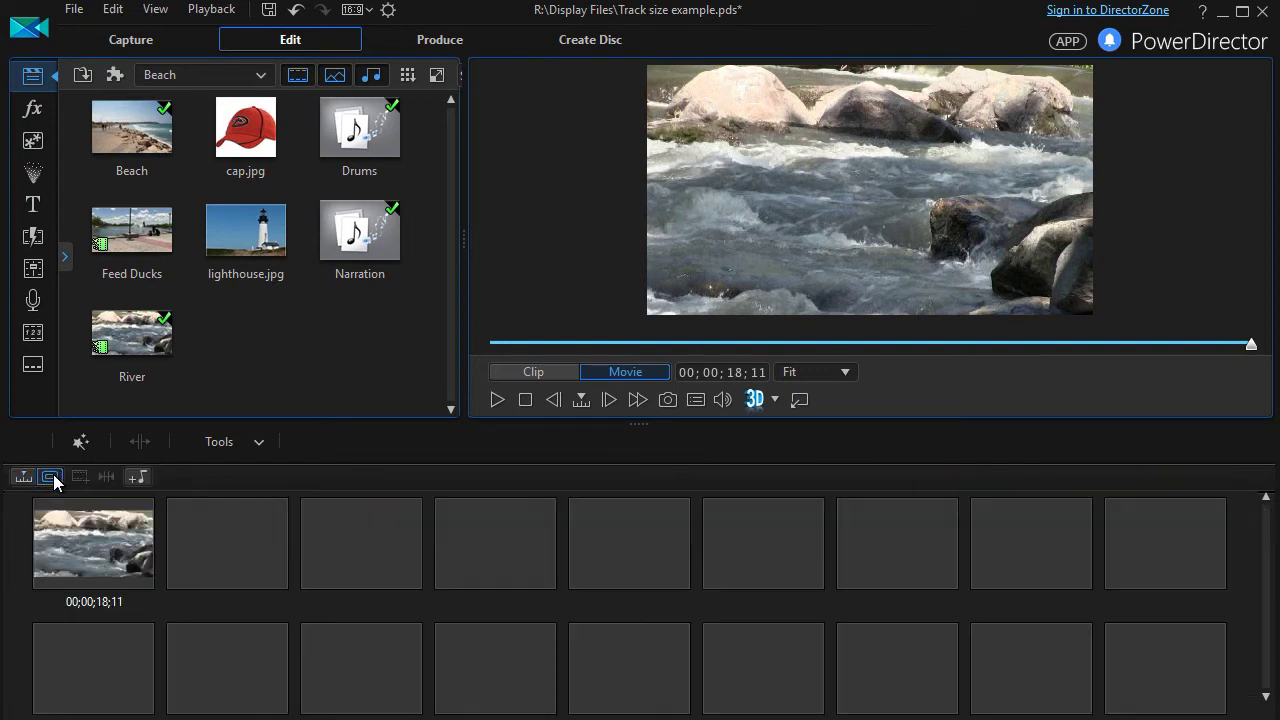
{"action": "left_click_drag", "start_coordinate": [250, 130], "coordinate": [230, 571]}
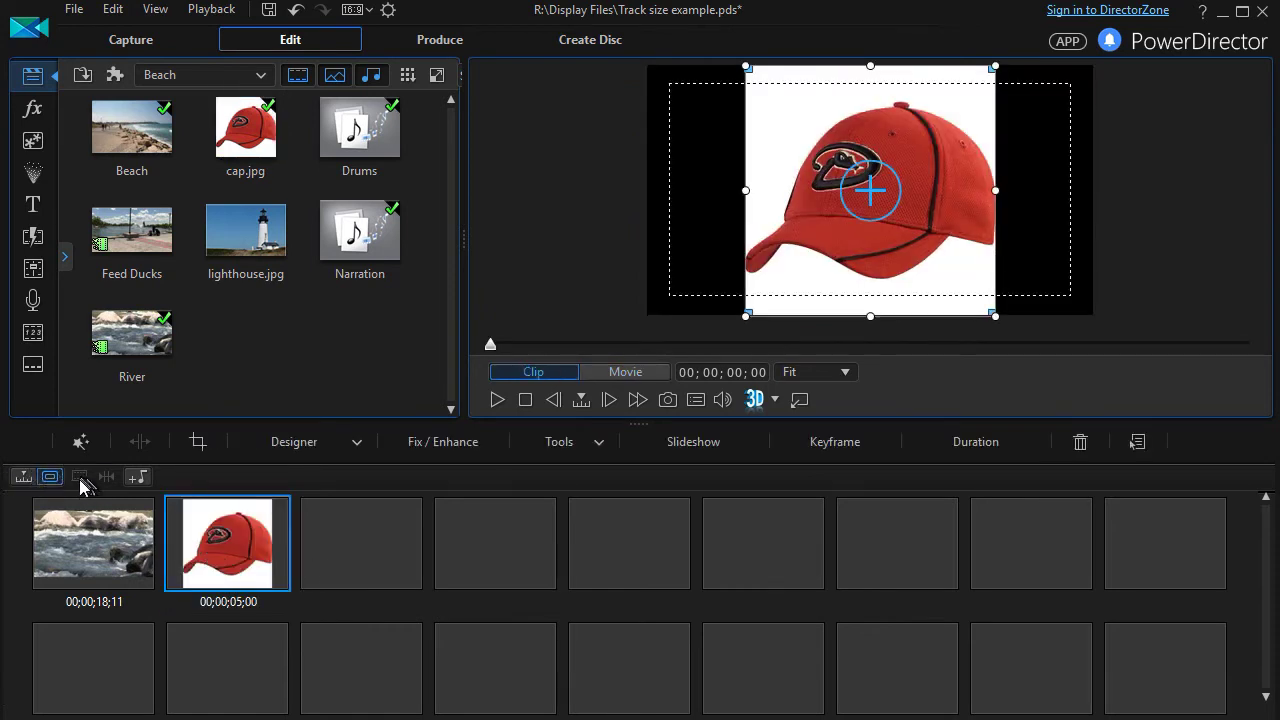
{"action": "left_click", "coordinate": [22, 478]}
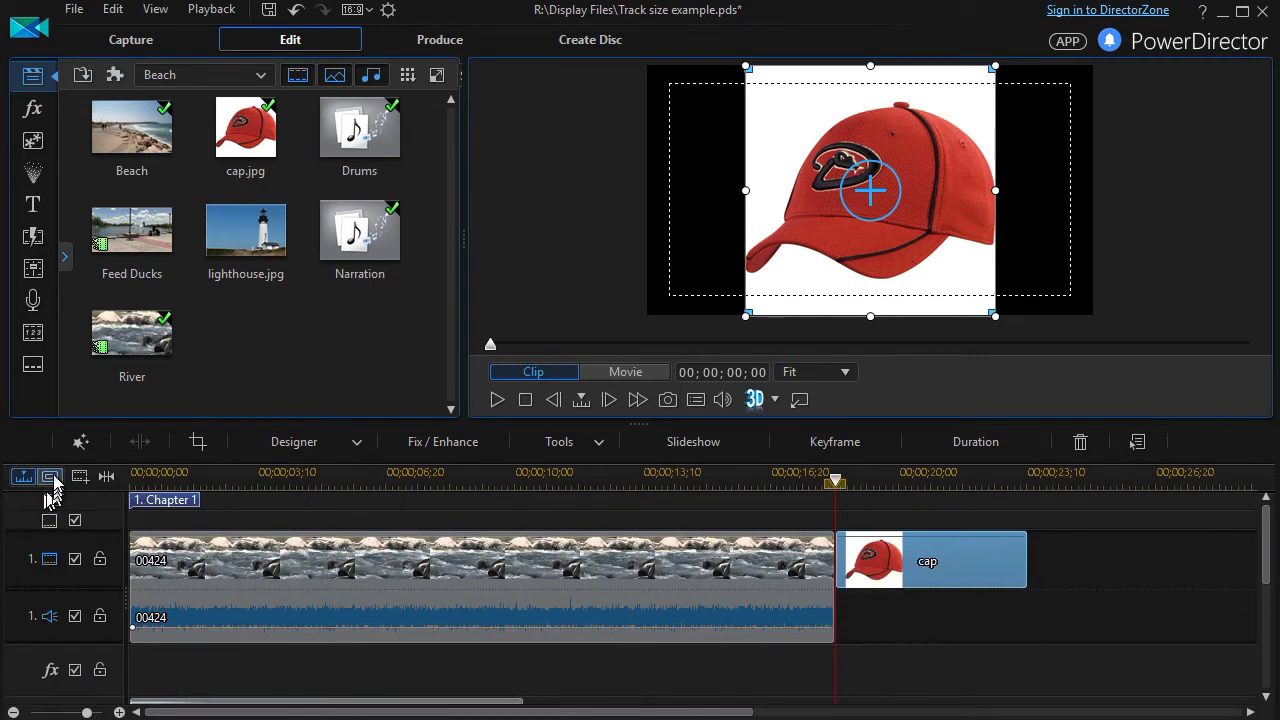
- Drop Feed Ducks into the third storyboard slot after cap, then return to the timeline
{"action": "left_click", "coordinate": [51, 478]}
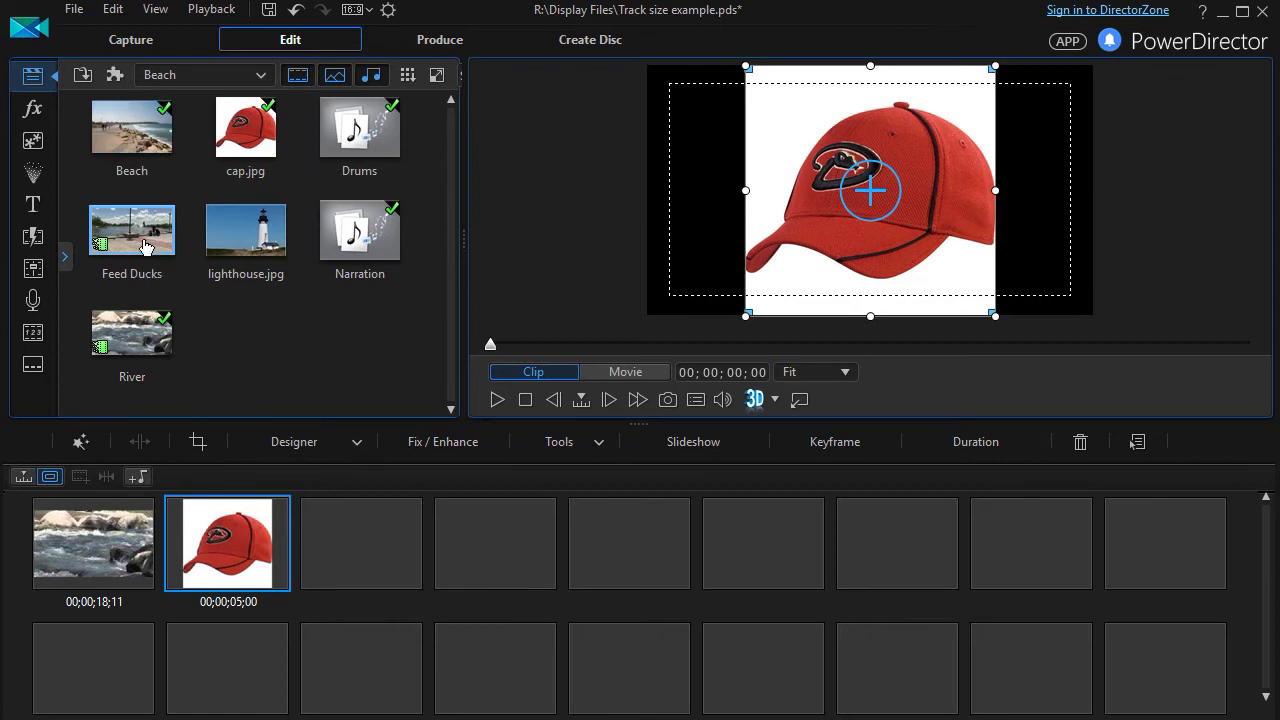
{"action": "mouse_move", "coordinate": [142, 241]}
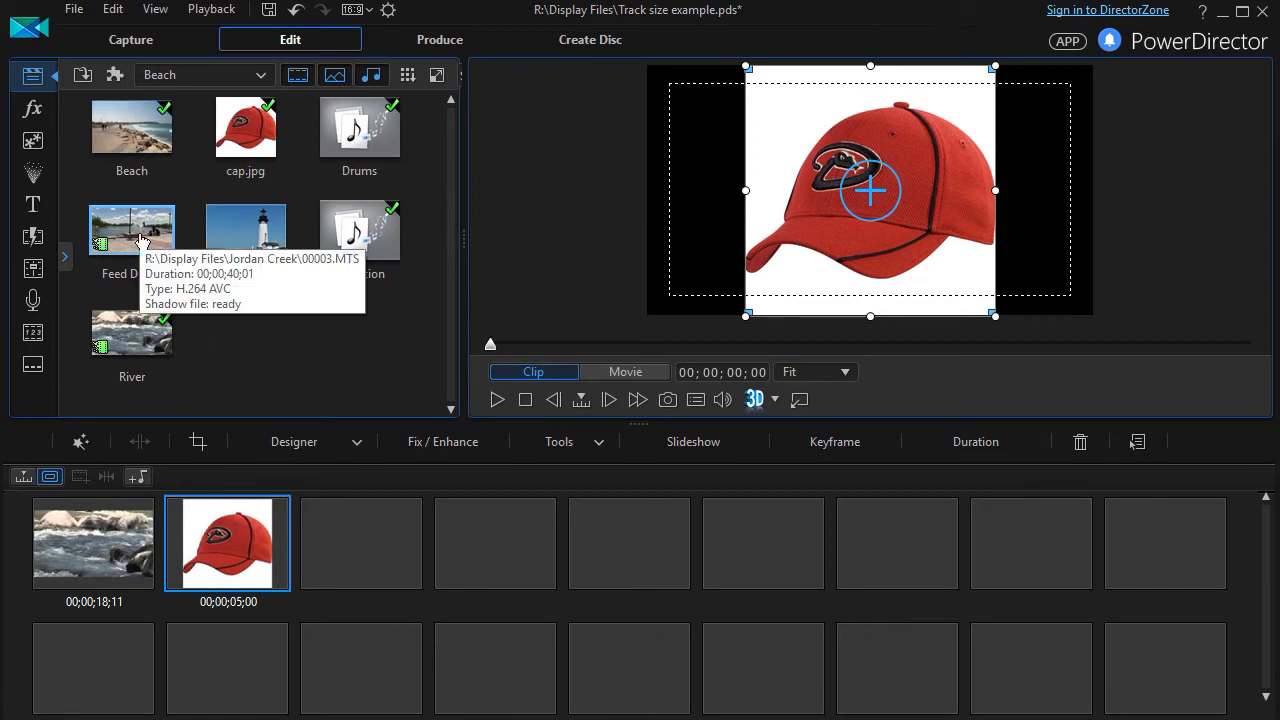
{"action": "left_click", "coordinate": [362, 568]}
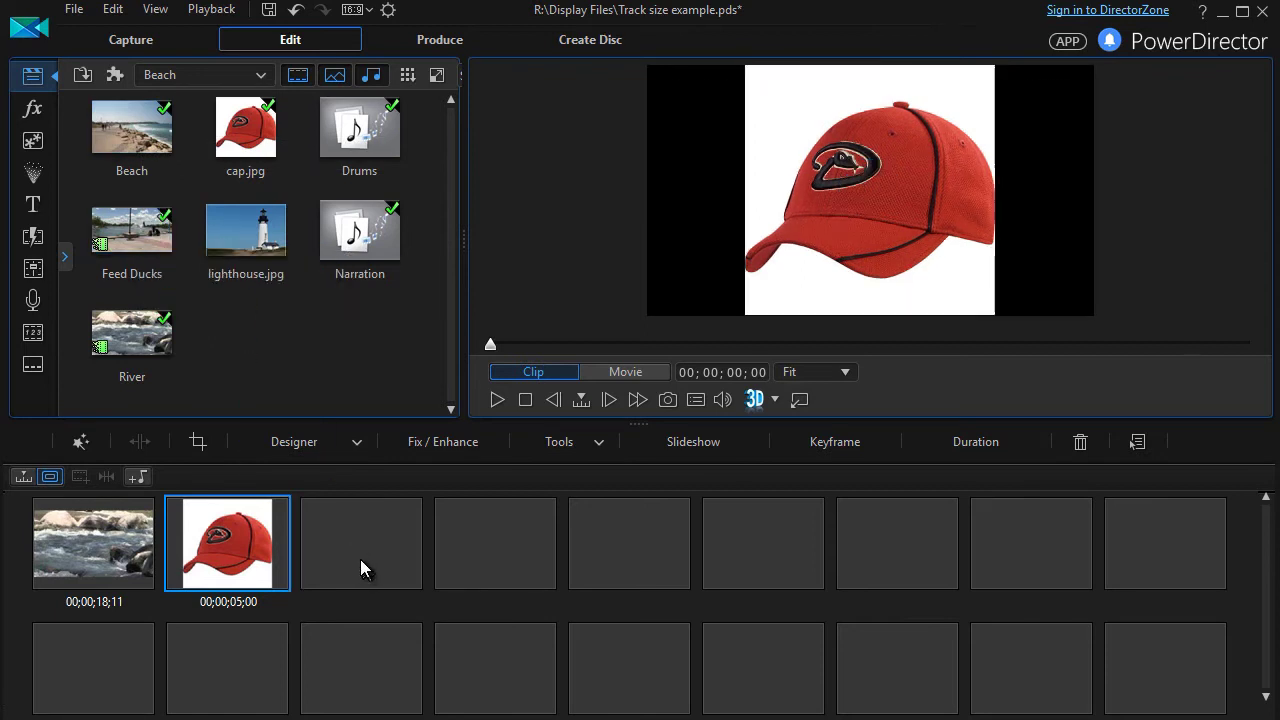
{"action": "left_click", "coordinate": [22, 477]}
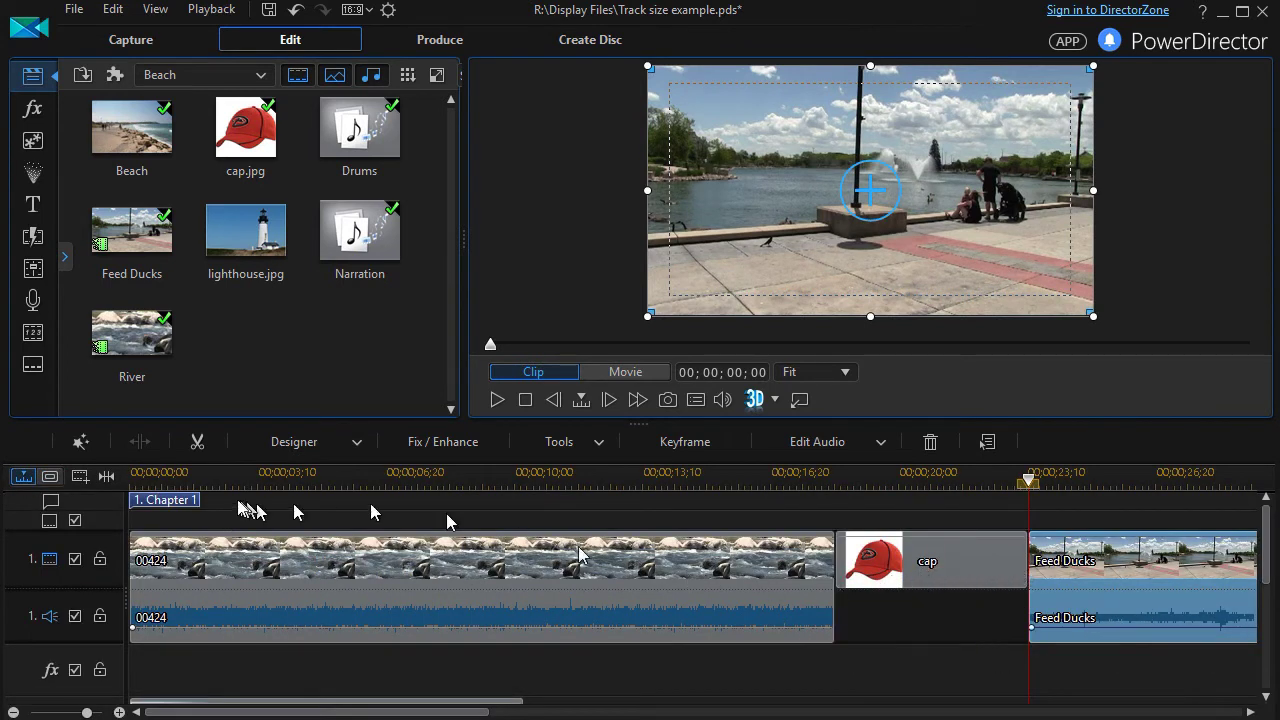
- Move Feed Ducks between River and cap in the storyboard, then fit the whole movie in the timeline
{"action": "left_click", "coordinate": [51, 478]}
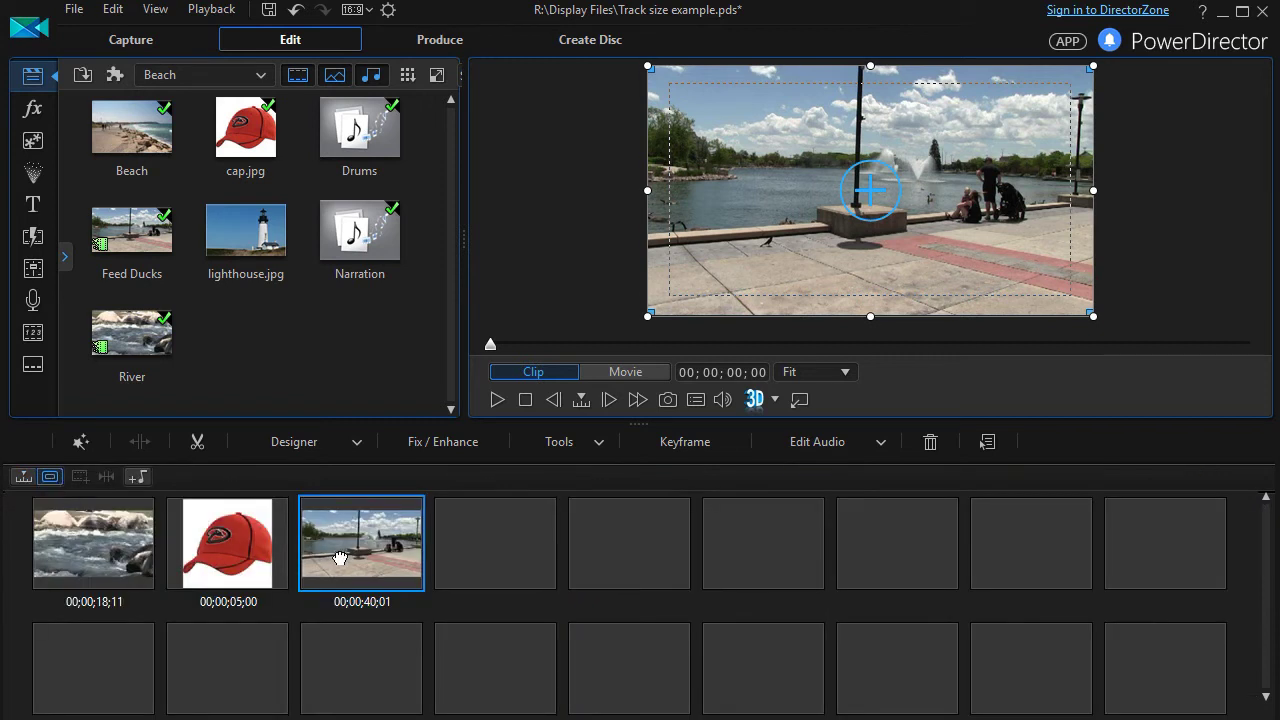
{"action": "left_click_drag", "start_coordinate": [340, 558], "coordinate": [178, 568]}
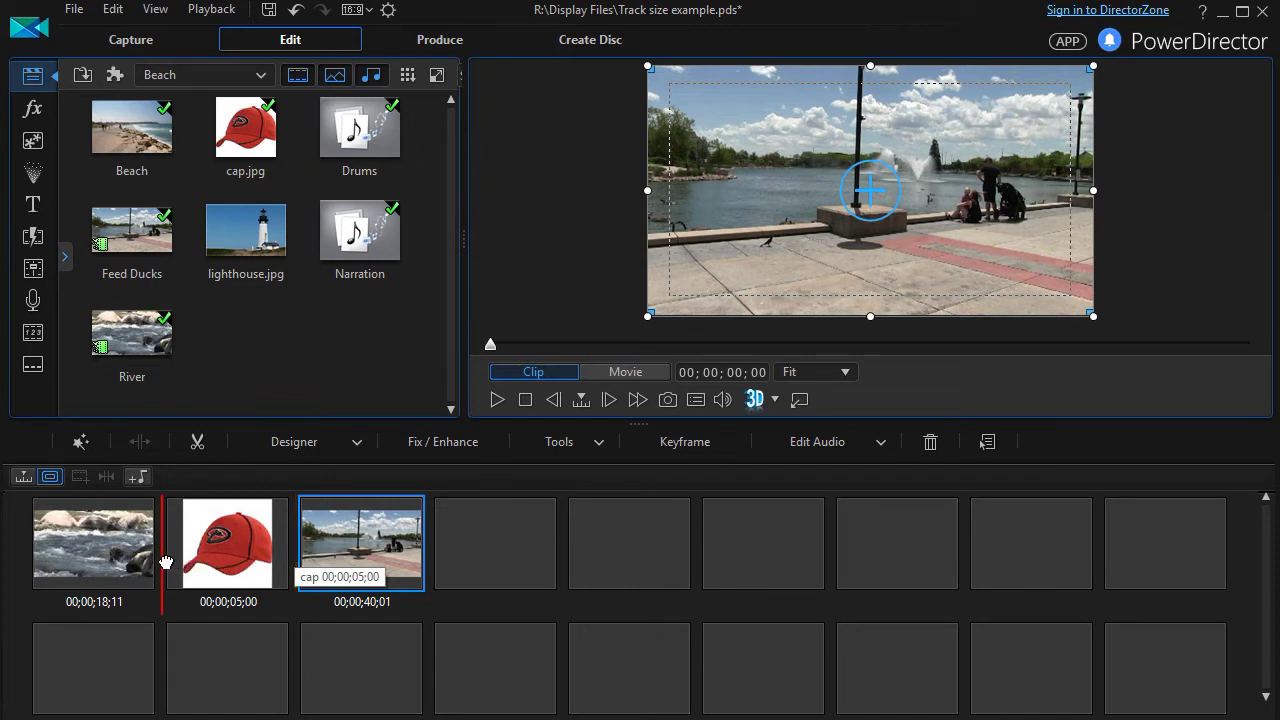
{"action": "left_click_drag", "start_coordinate": [163, 562], "coordinate": [163, 561]}
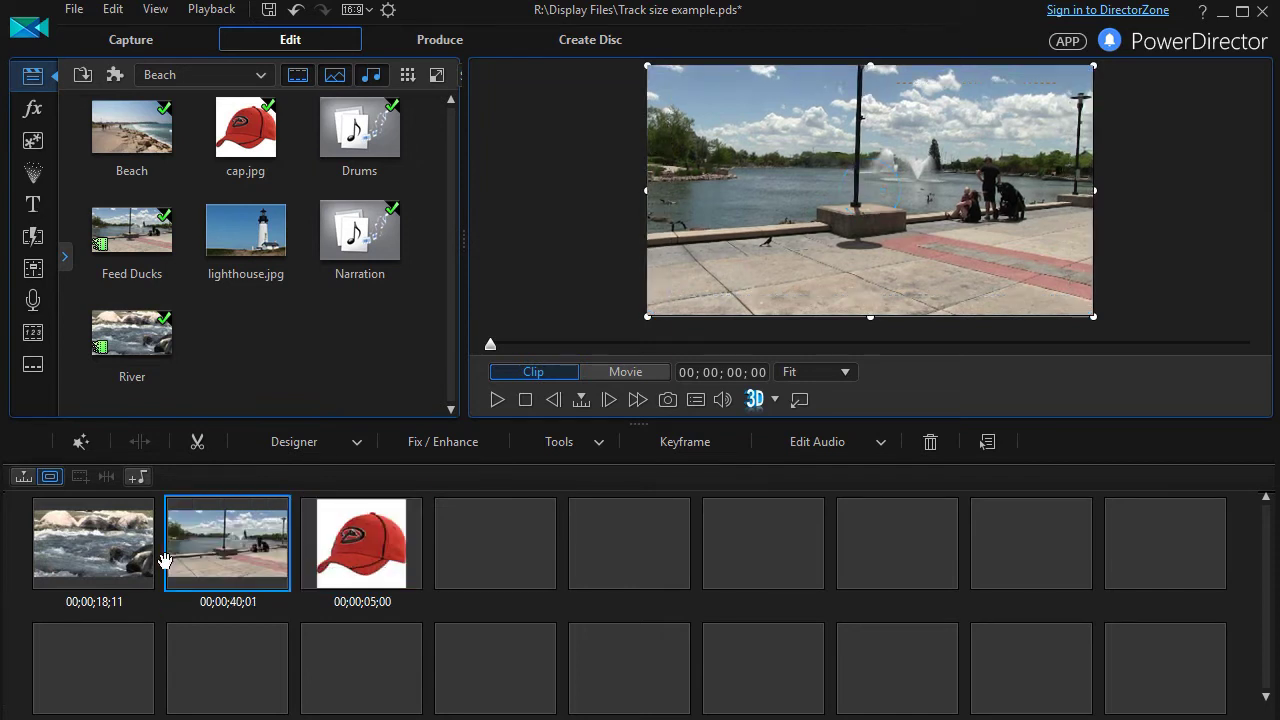
{"action": "left_click", "coordinate": [22, 477]}
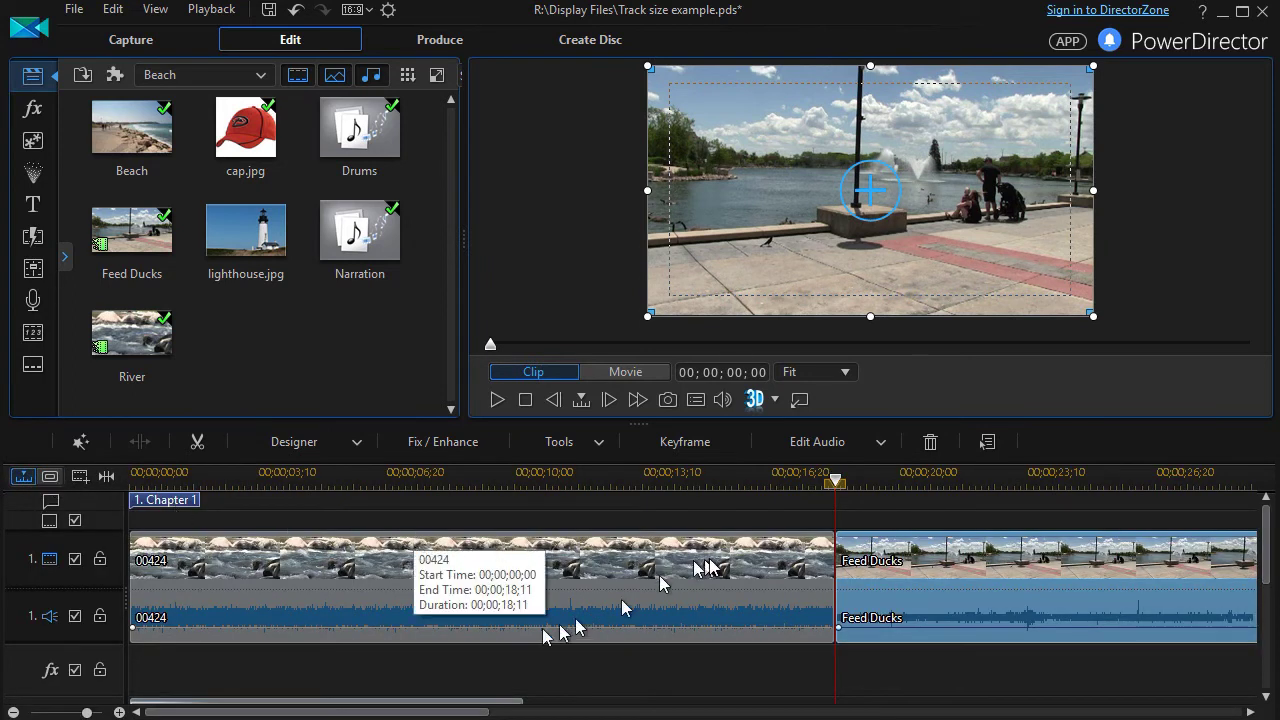
{"action": "left_click", "coordinate": [106, 477]}
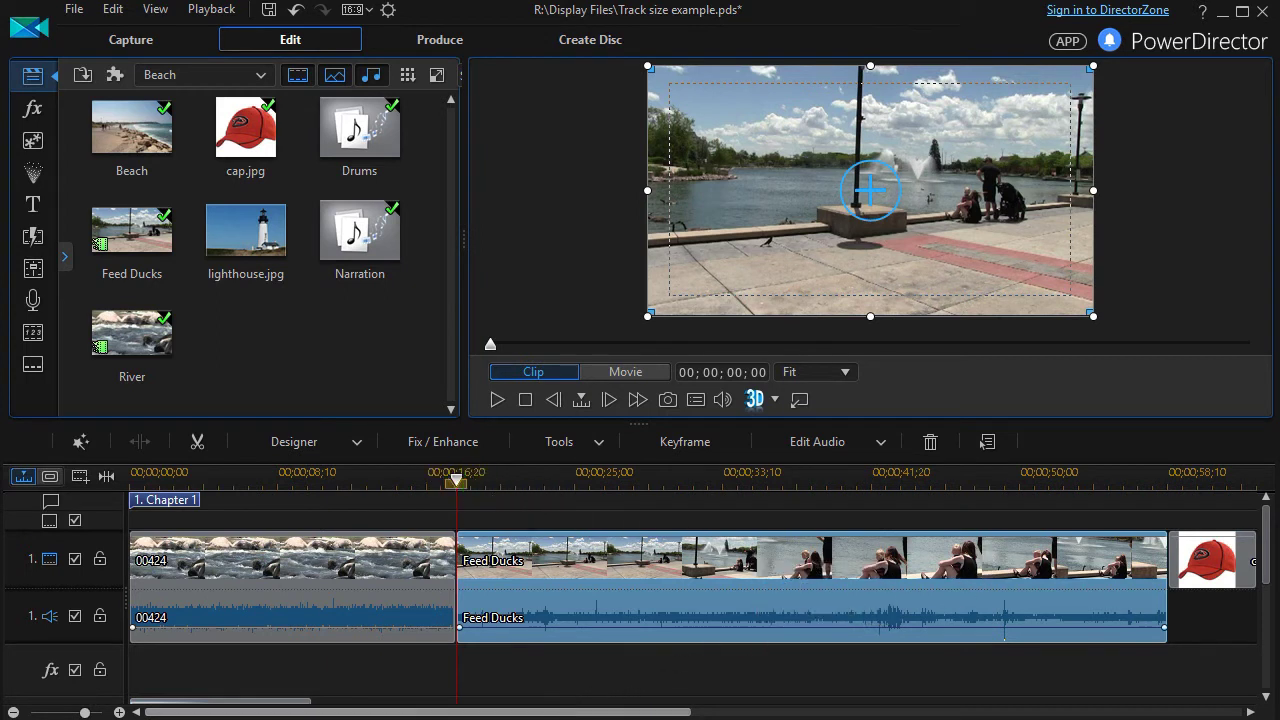
- Add lighthouse.jpg to the video track after the cap clip and trim it to 12 frames
{"action": "left_click_drag", "start_coordinate": [540, 714], "coordinate": [920, 714]}
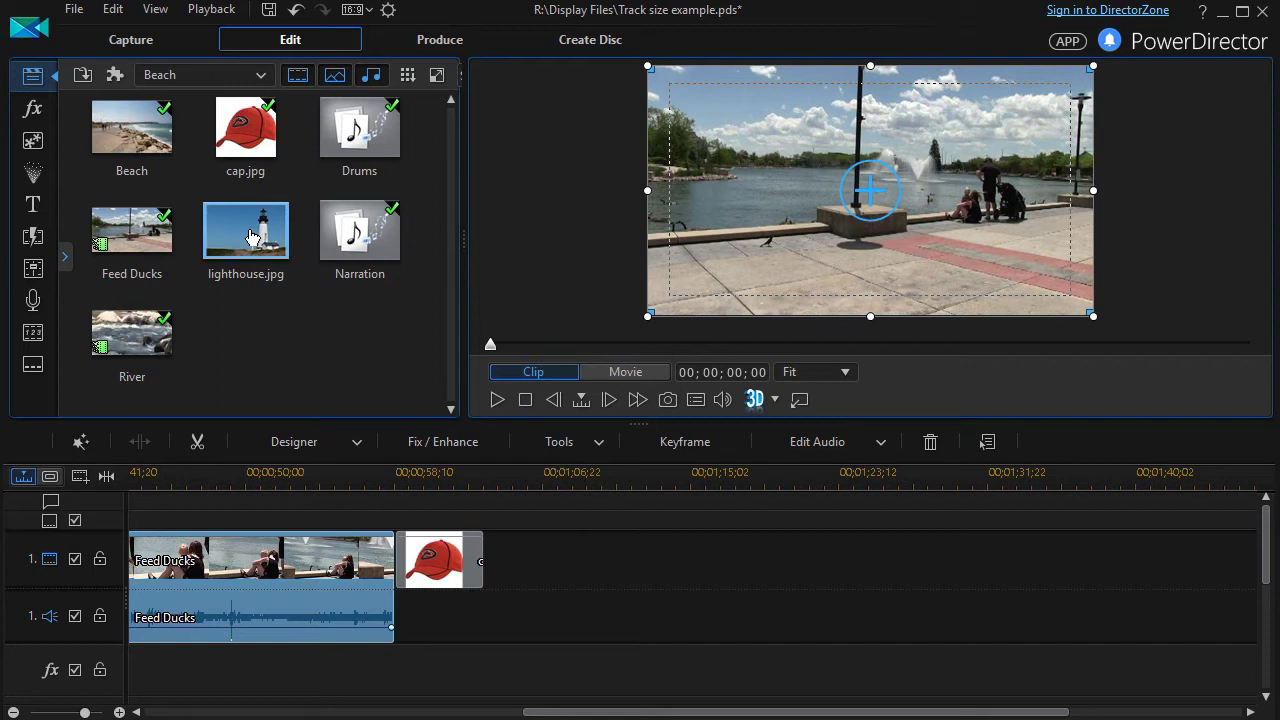
{"action": "left_click_drag", "start_coordinate": [250, 236], "coordinate": [898, 578]}
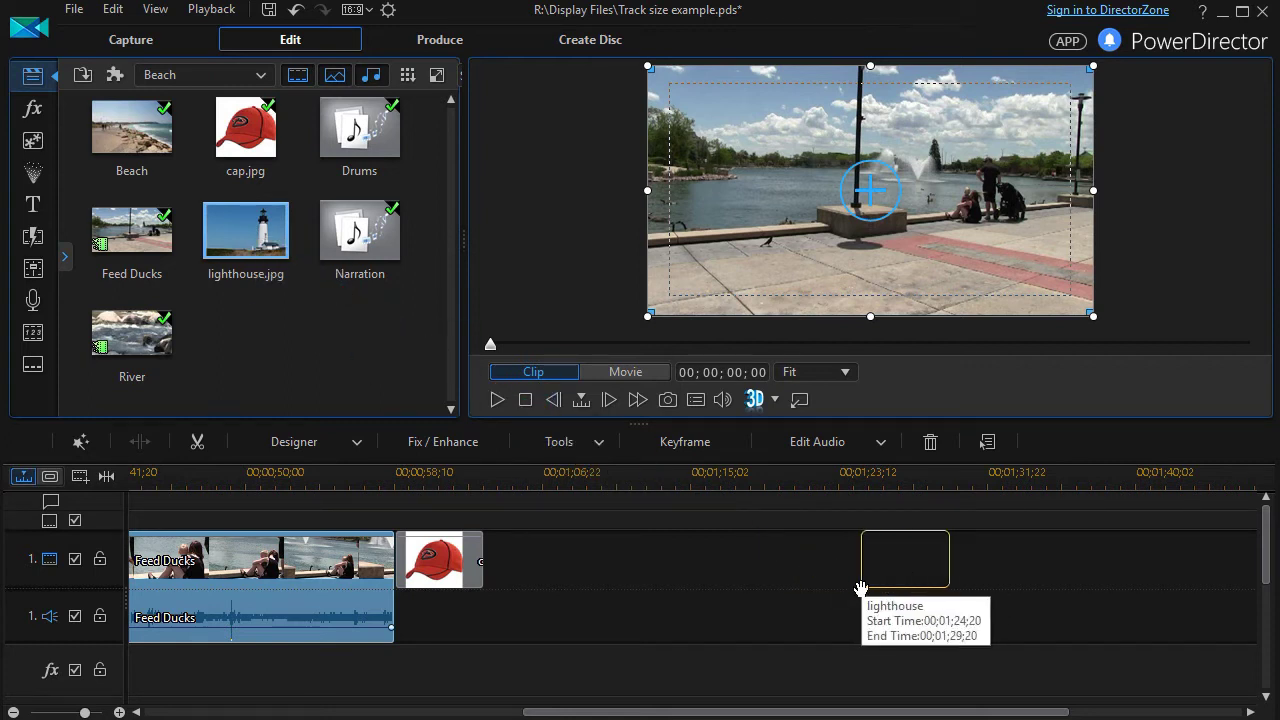
{"action": "left_click_drag", "start_coordinate": [860, 588], "coordinate": [862, 586]}
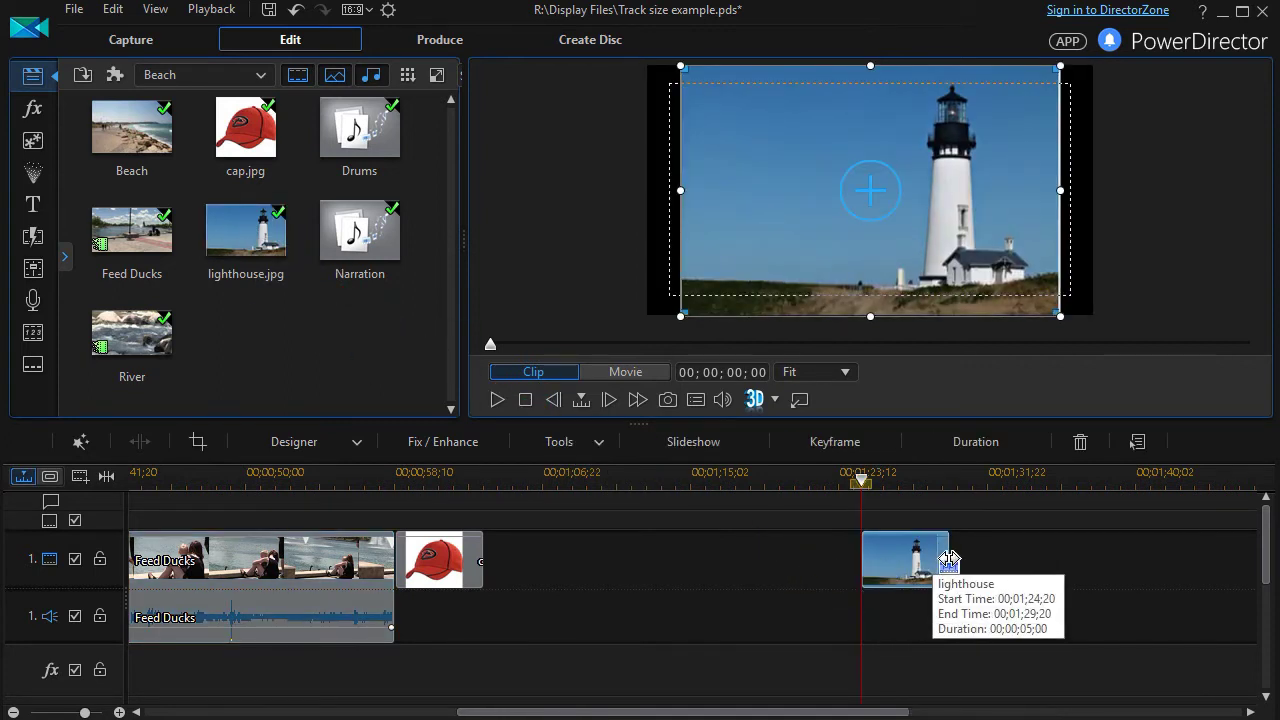
{"action": "mouse_move", "coordinate": [948, 557]}
{"action": "left_mouse_down"}
{"action": "mouse_move", "coordinate": [880, 563]}
{"action": "mouse_move", "coordinate": [868, 585]}
{"action": "left_mouse_up"}
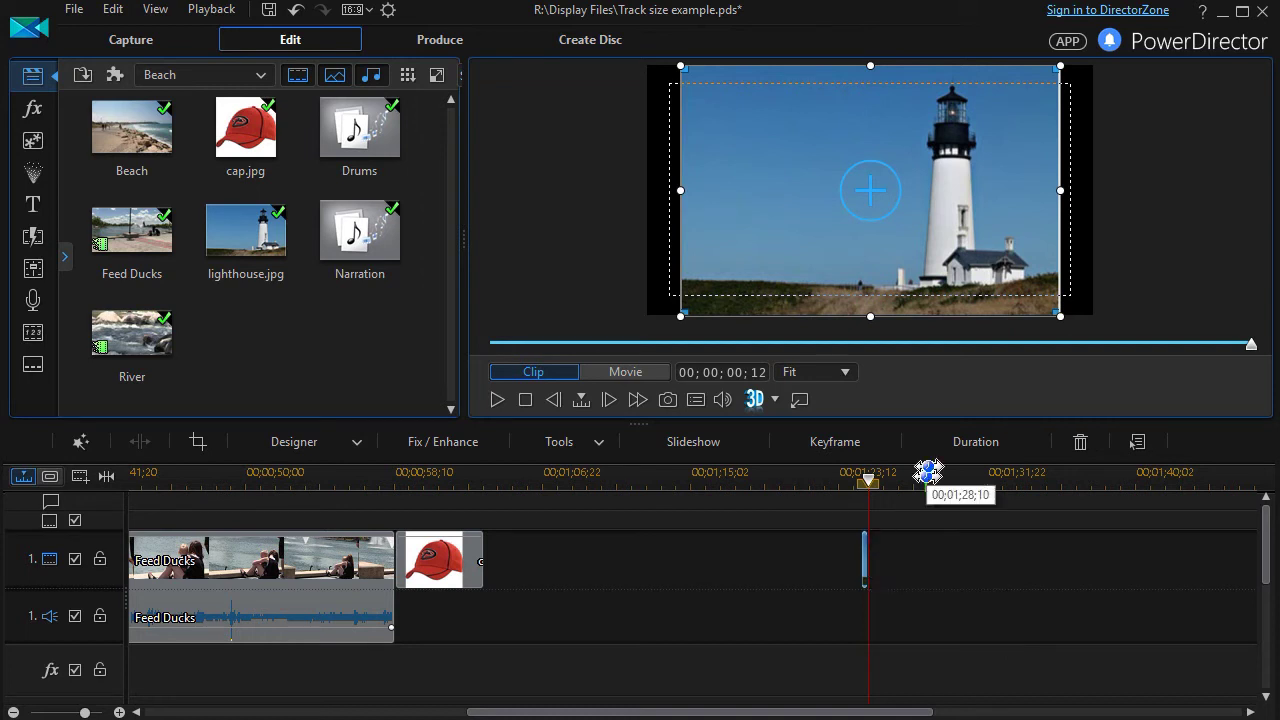
{"action": "left_click", "coordinate": [973, 450]}
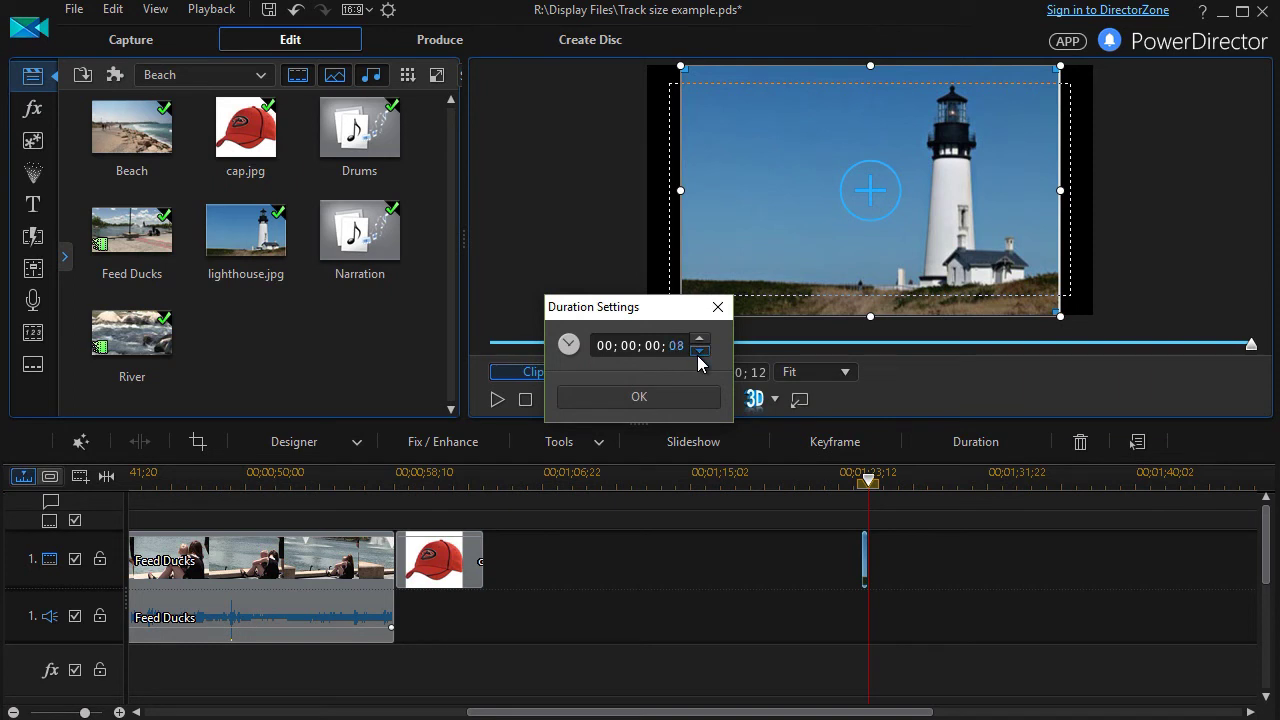
- Set the lighthouse clip's duration to 00;00;00;02 and confirm it
{"action": "left_click", "coordinate": [699, 350]}
{"action": "left_click", "coordinate": [699, 350]}
{"action": "left_click", "coordinate": [699, 350]}
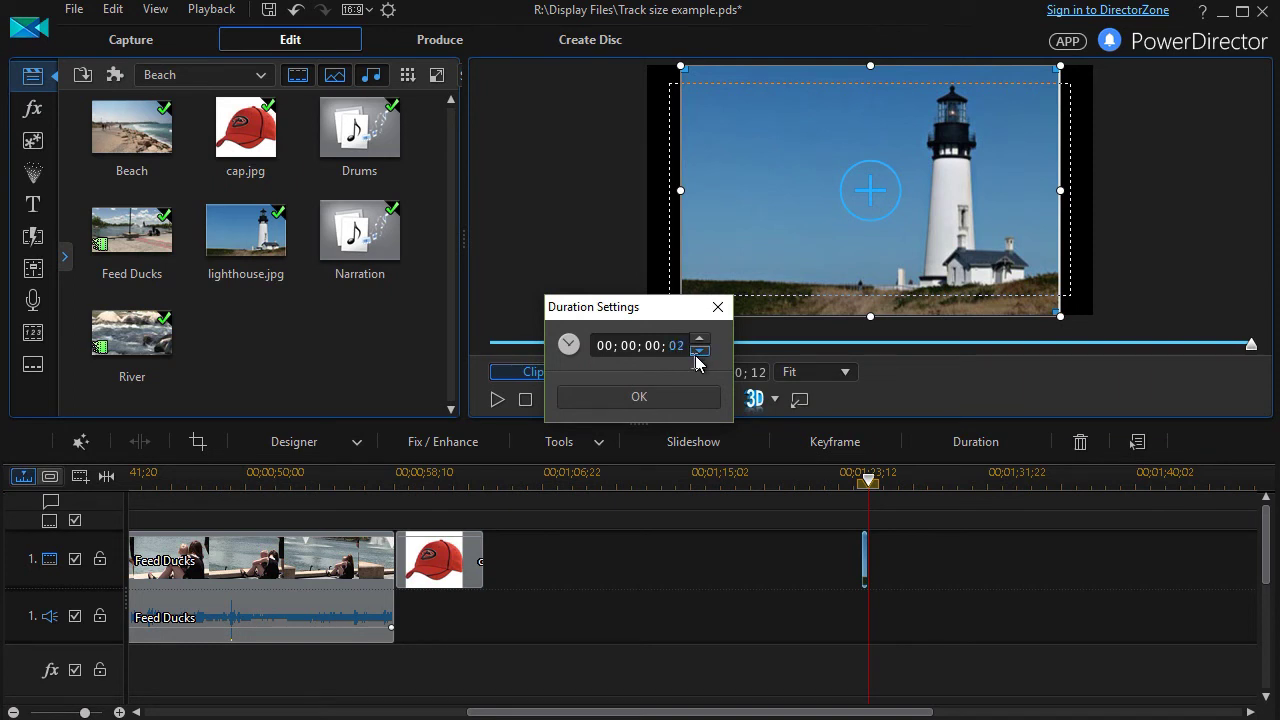
{"action": "left_click", "coordinate": [639, 397]}
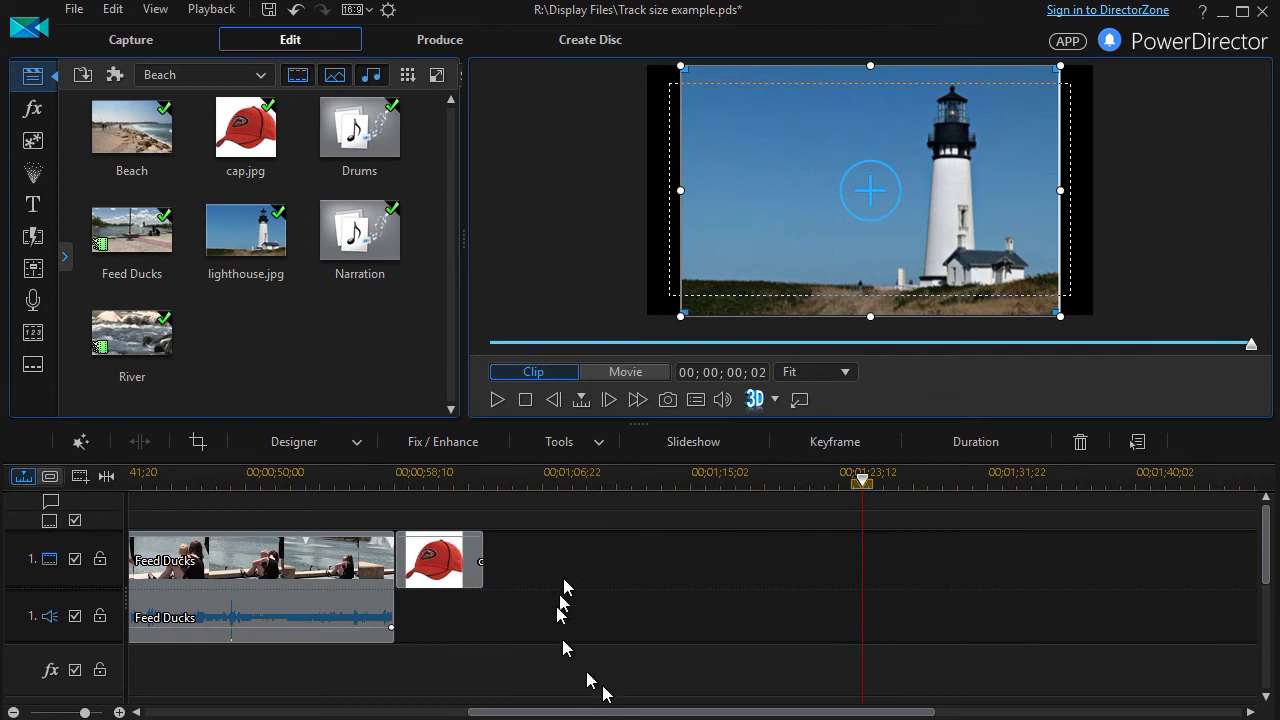
{"action": "left_click_drag", "start_coordinate": [661, 710], "coordinate": [721, 710]}
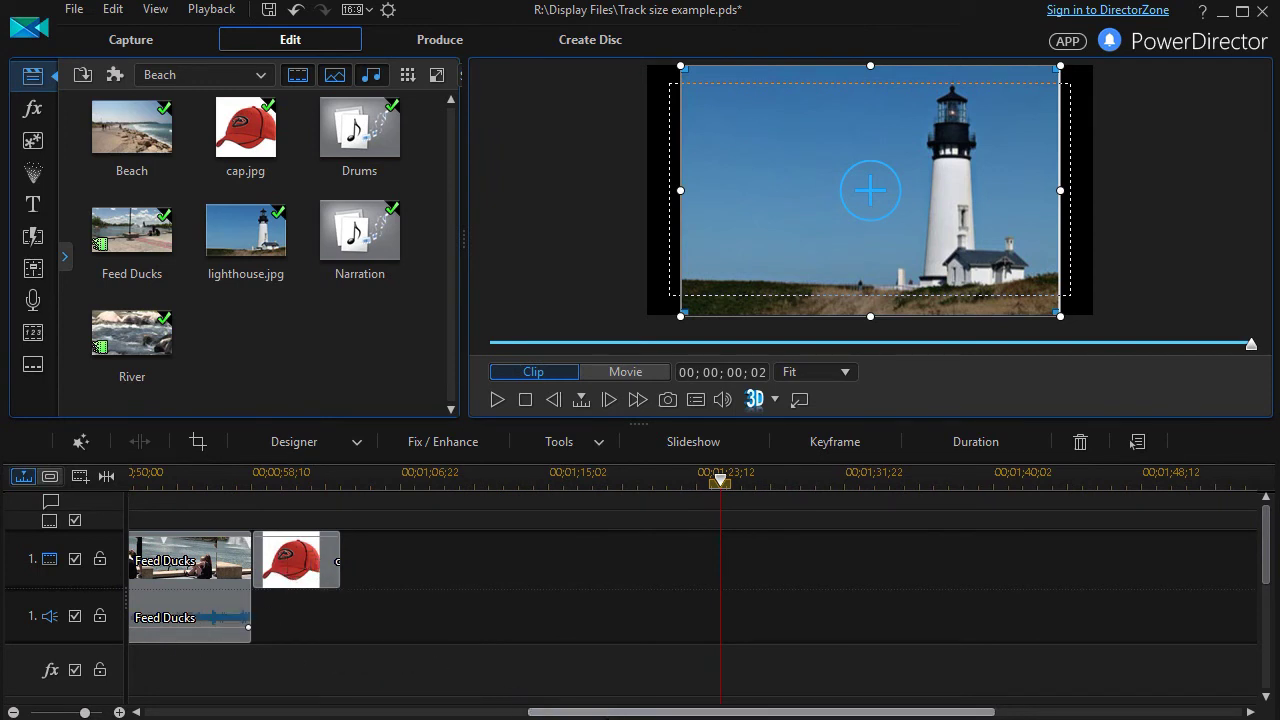
- In the storyboard, check the lighthouse clip's two-frame duration, then remove the clip
{"action": "left_click_drag", "start_coordinate": [583, 712], "coordinate": [228, 710]}
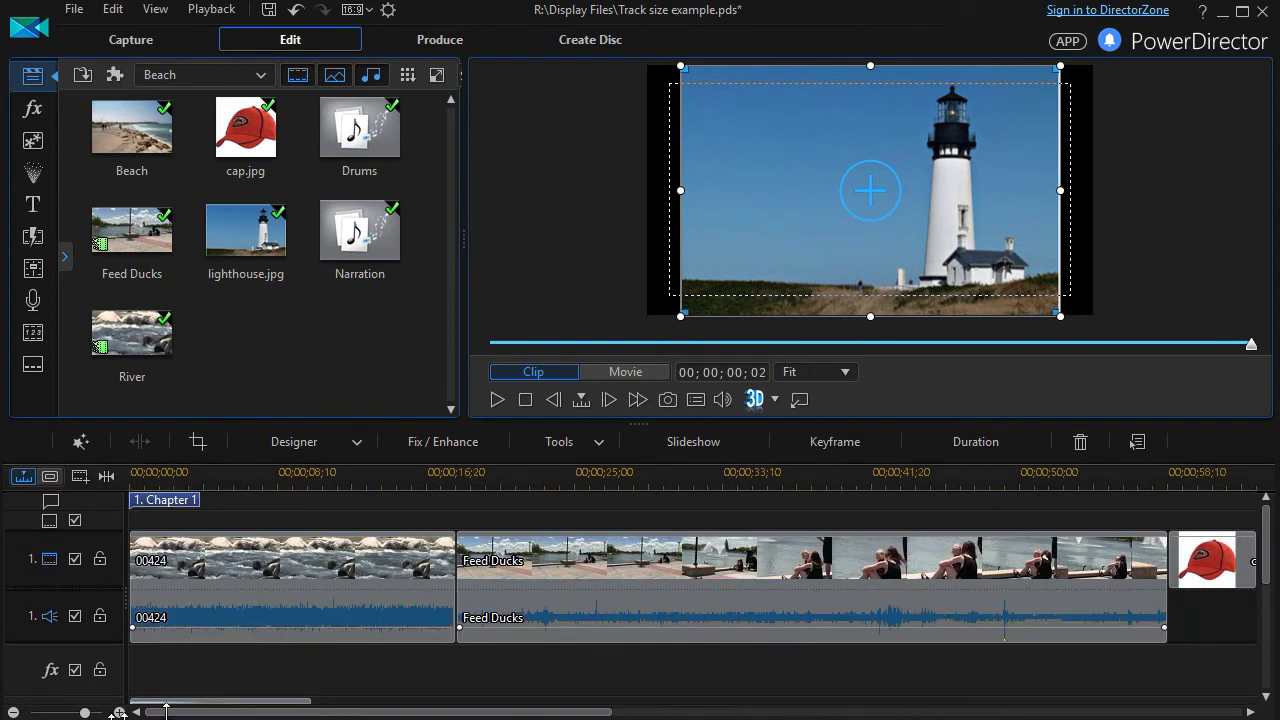
{"action": "left_click", "coordinate": [50, 477]}
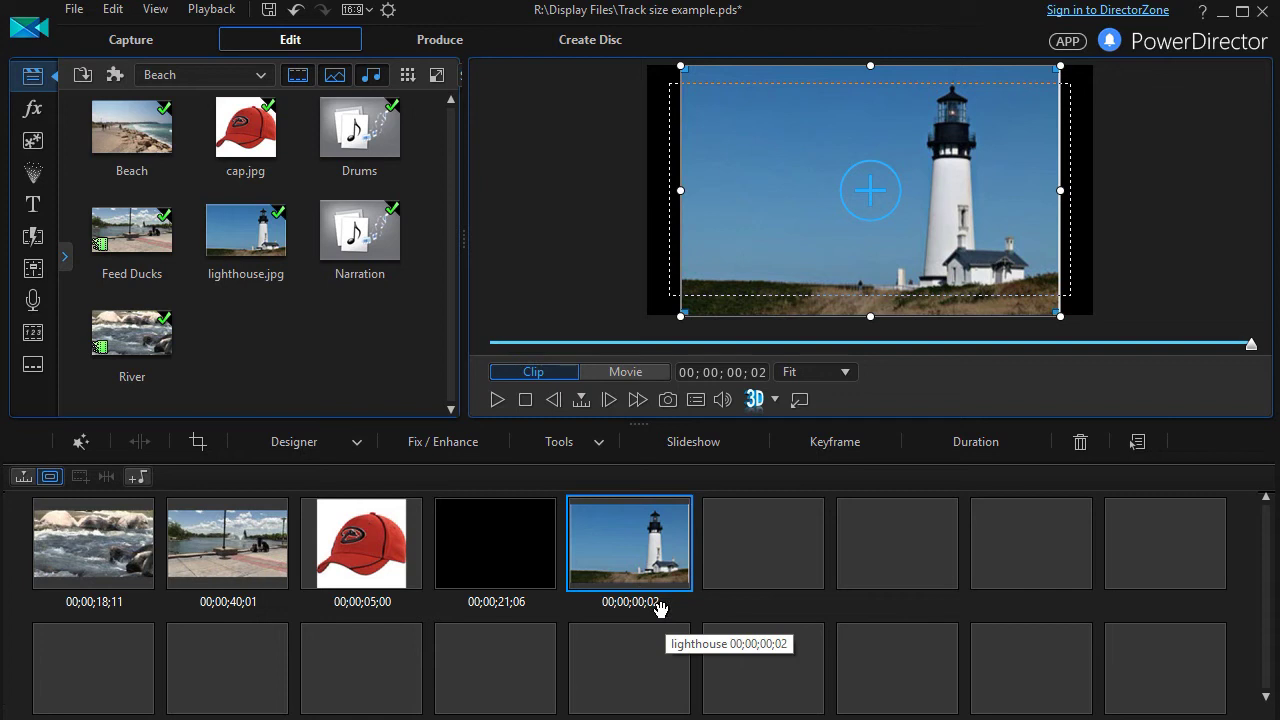
{"action": "left_click", "coordinate": [999, 449]}
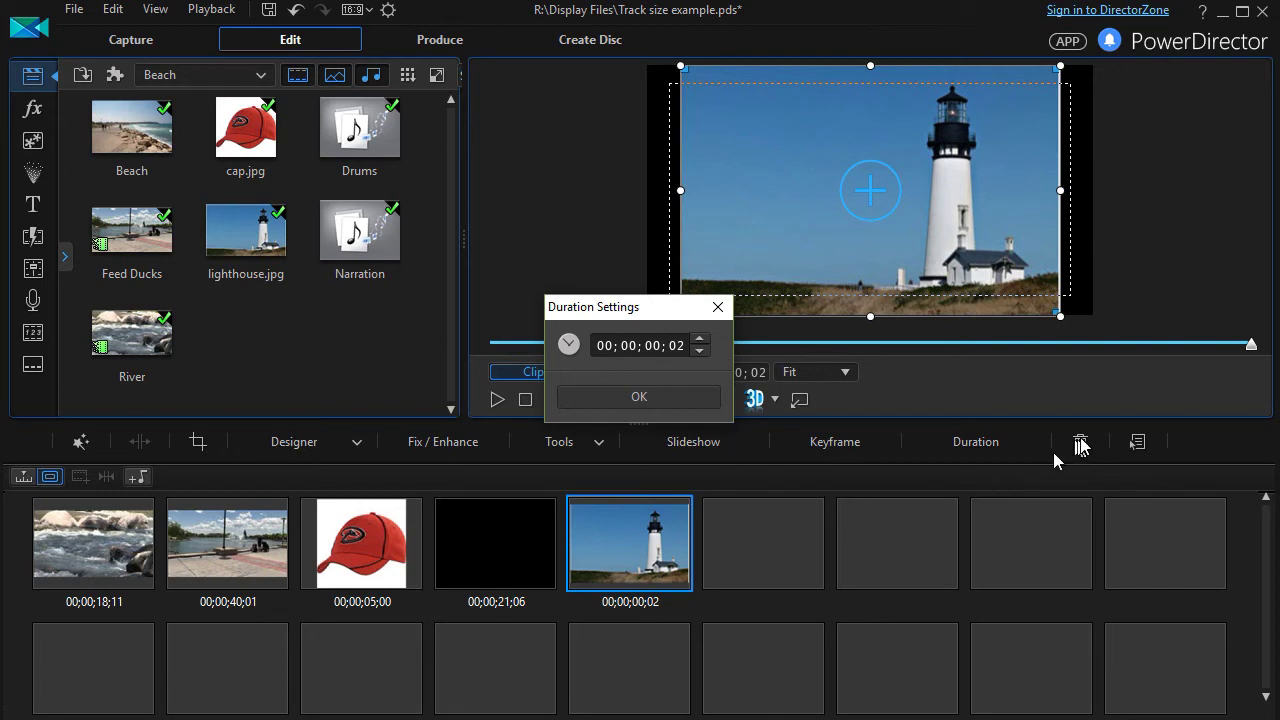
{"action": "left_click", "coordinate": [639, 397]}
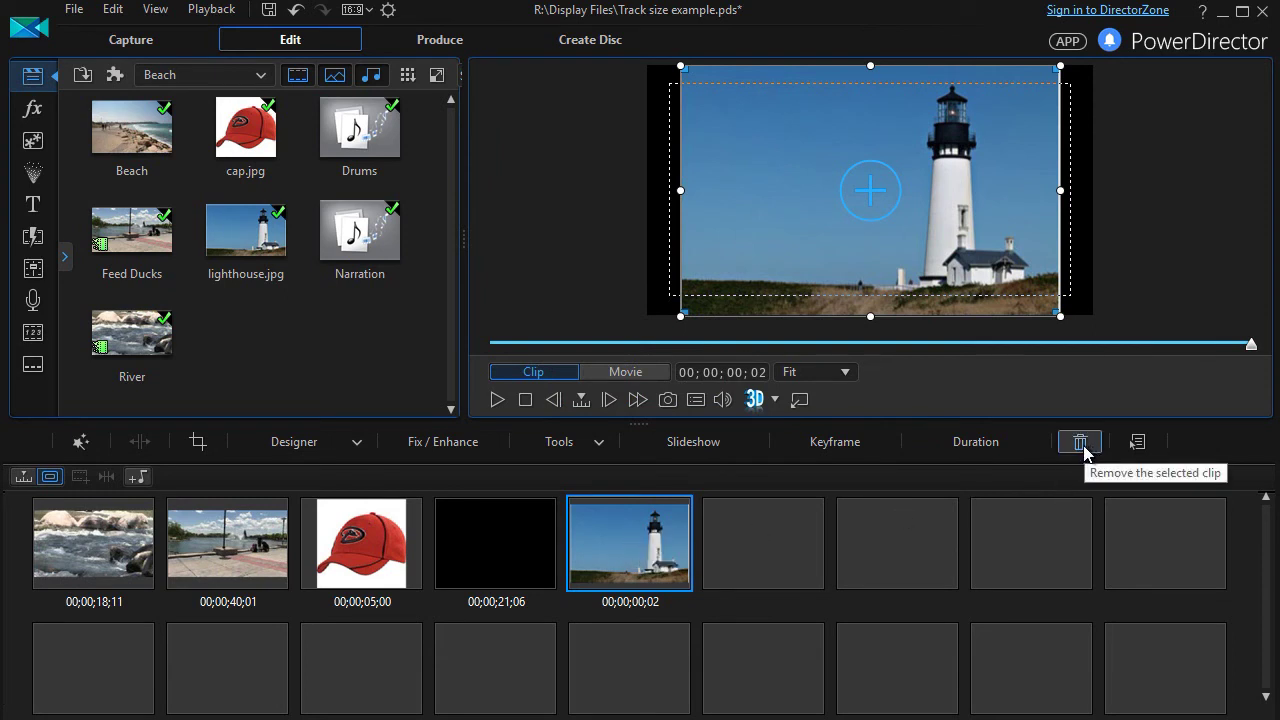
{"action": "left_click", "coordinate": [1080, 442]}
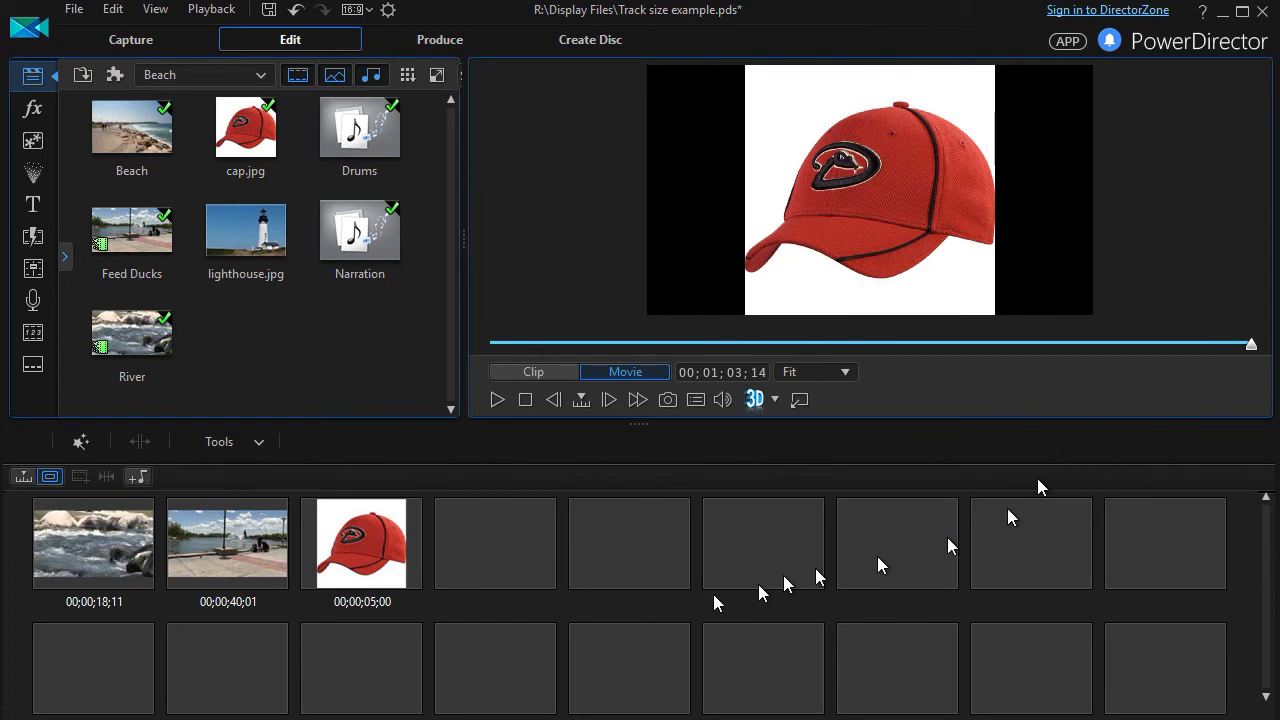
{"action": "left_click", "coordinate": [22, 477]}
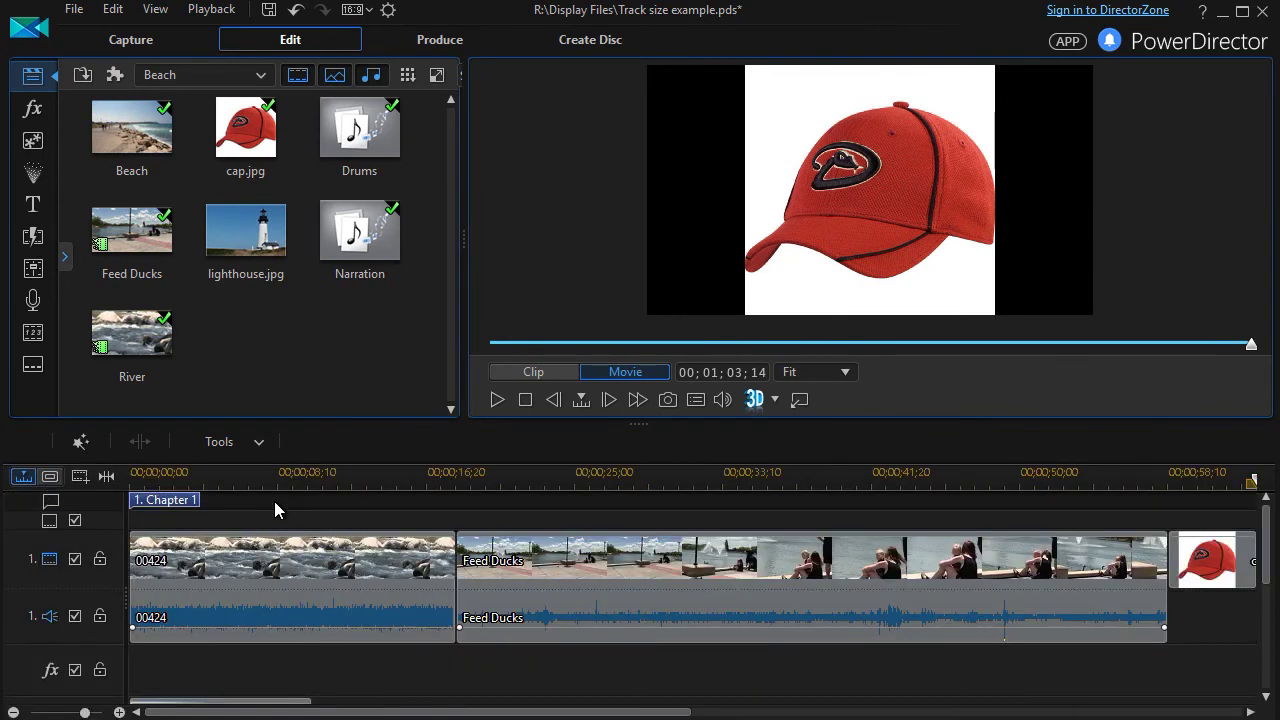
- Move the playhead to 00;00;09;13, jump to the project end, then scroll back to the start
{"action": "left_click", "coordinate": [295, 476]}
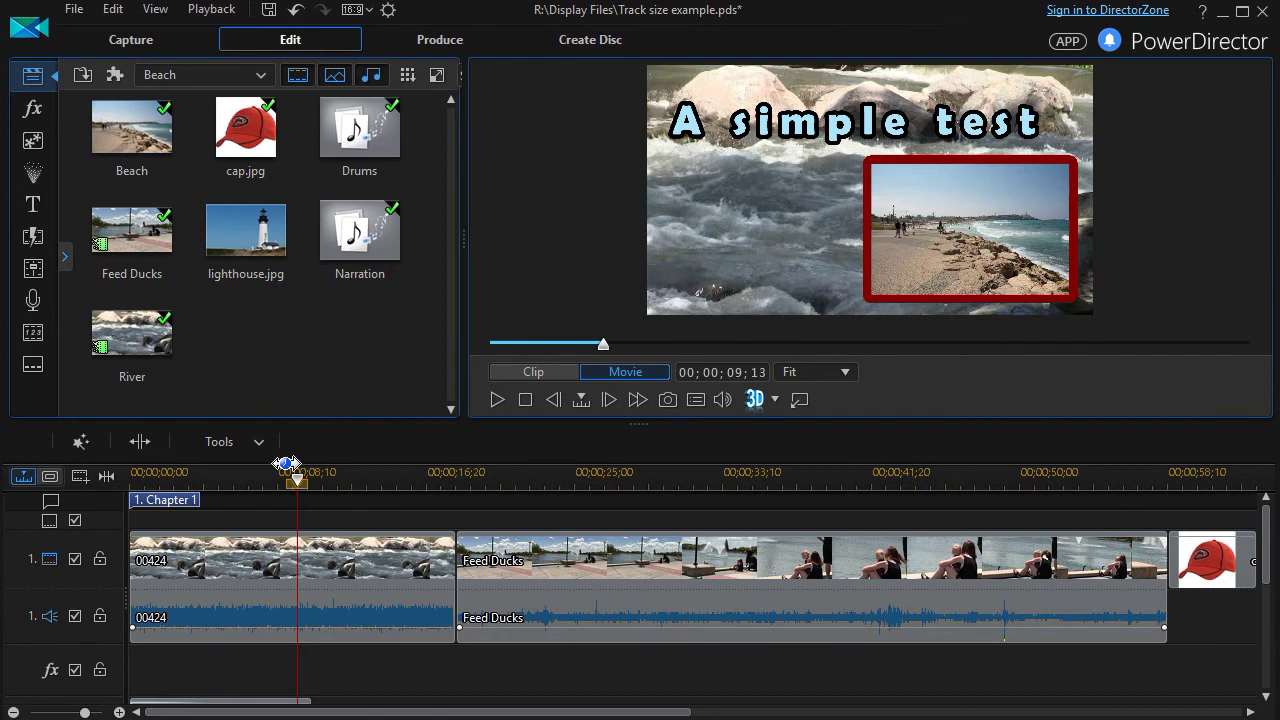
{"action": "key", "text": "End"}
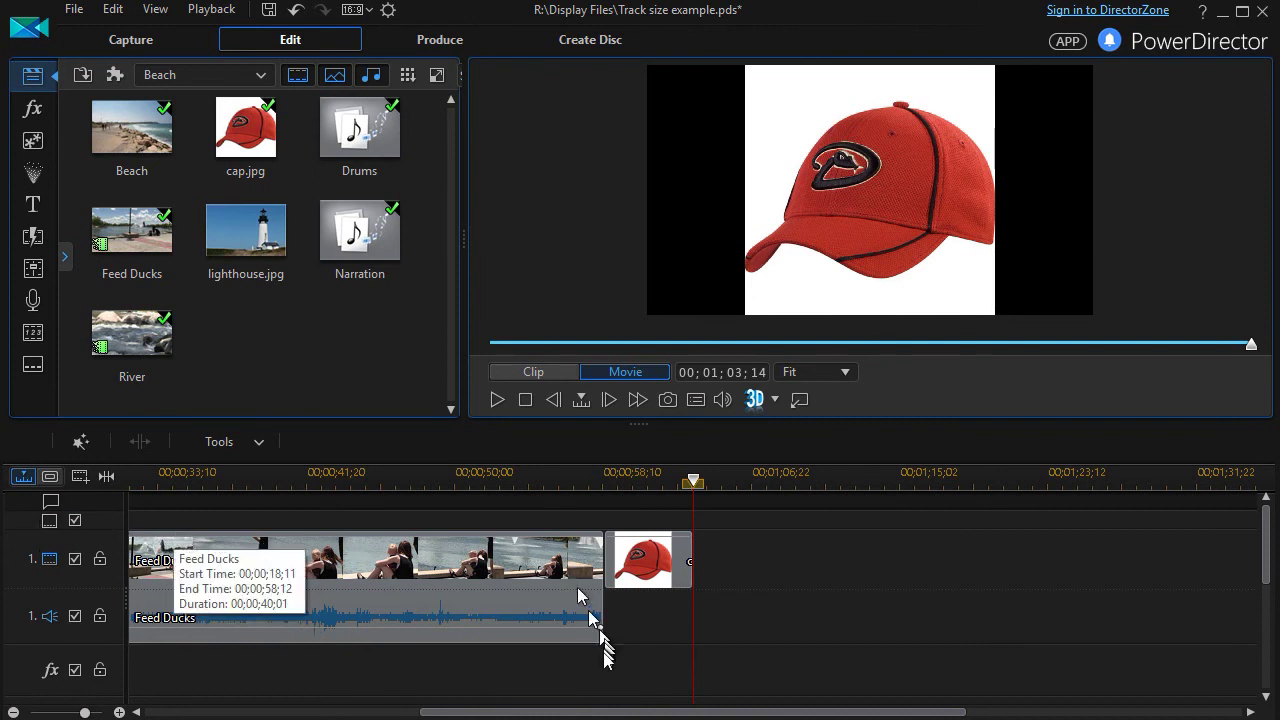
{"action": "left_click_drag", "start_coordinate": [643, 714], "coordinate": [192, 714]}
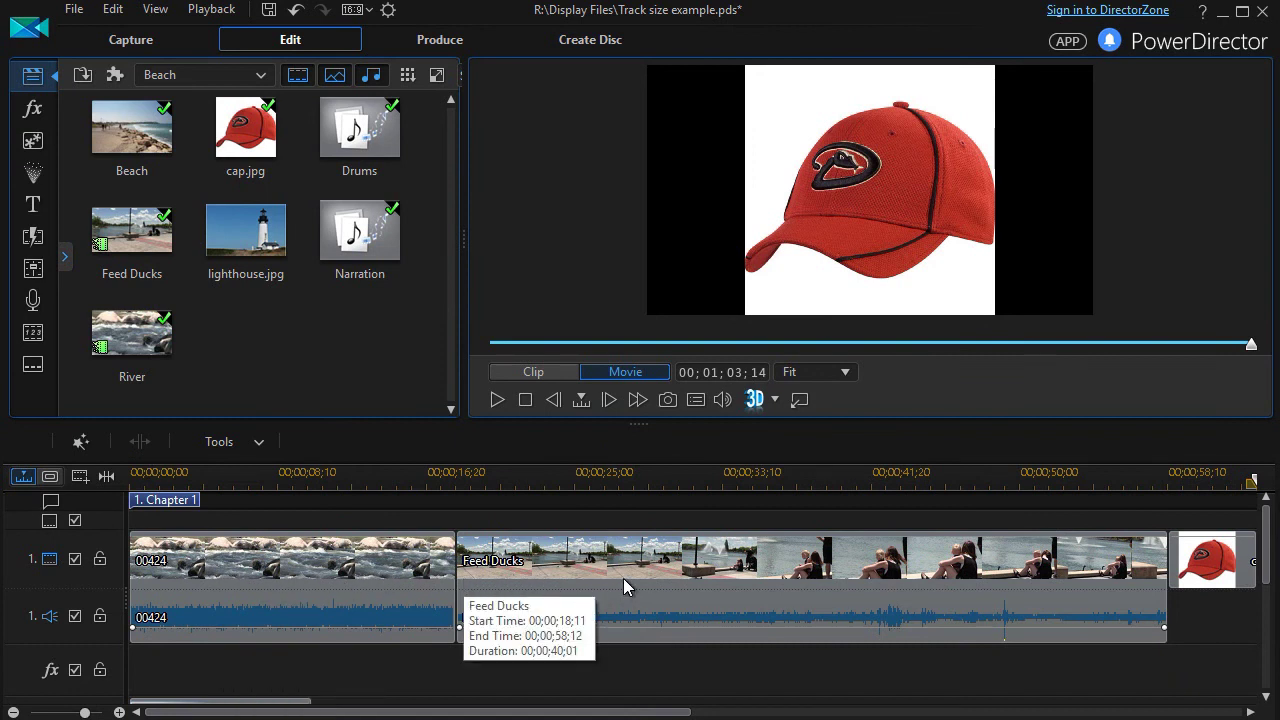
{"action": "left_click", "coordinate": [52, 478]}
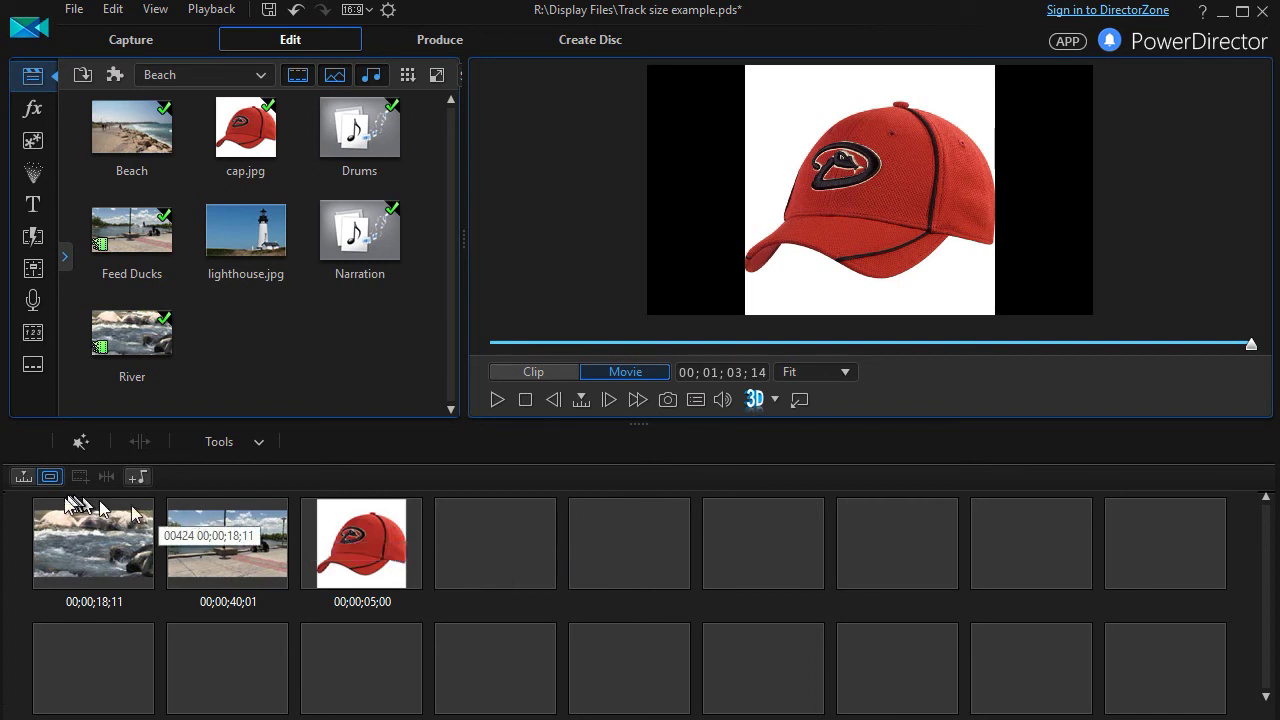
{"action": "left_click", "coordinate": [23, 477]}
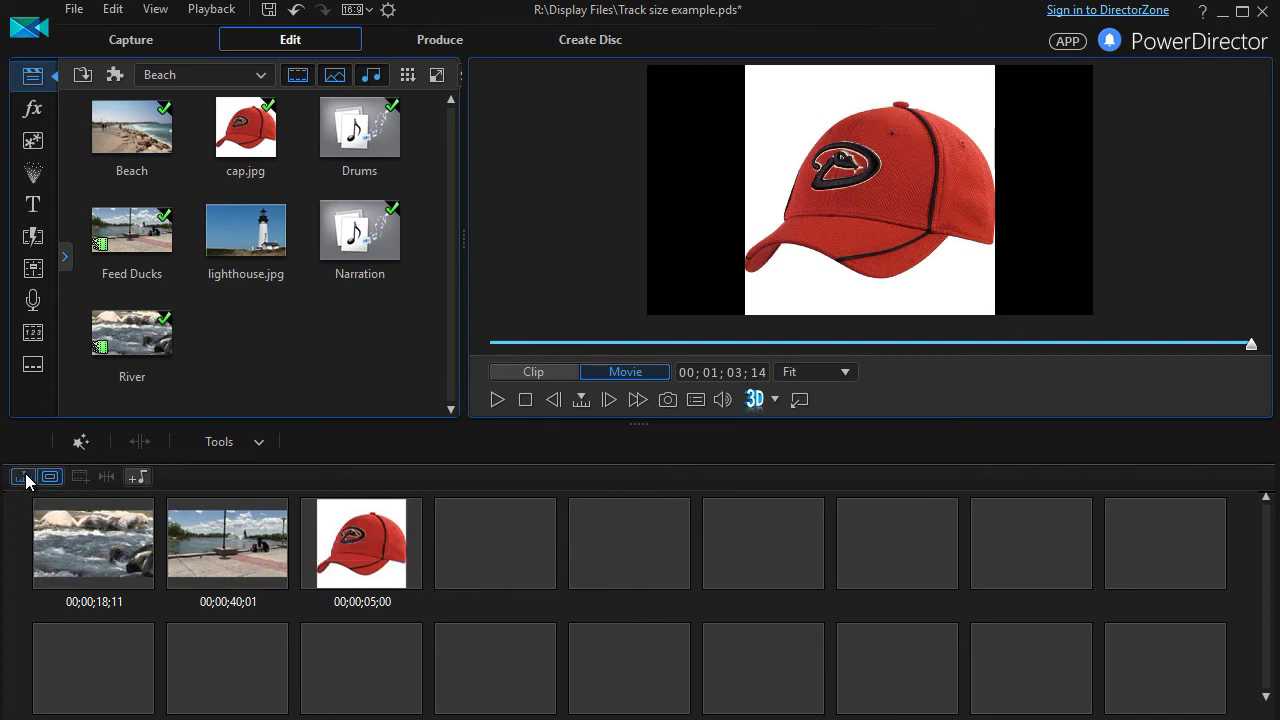